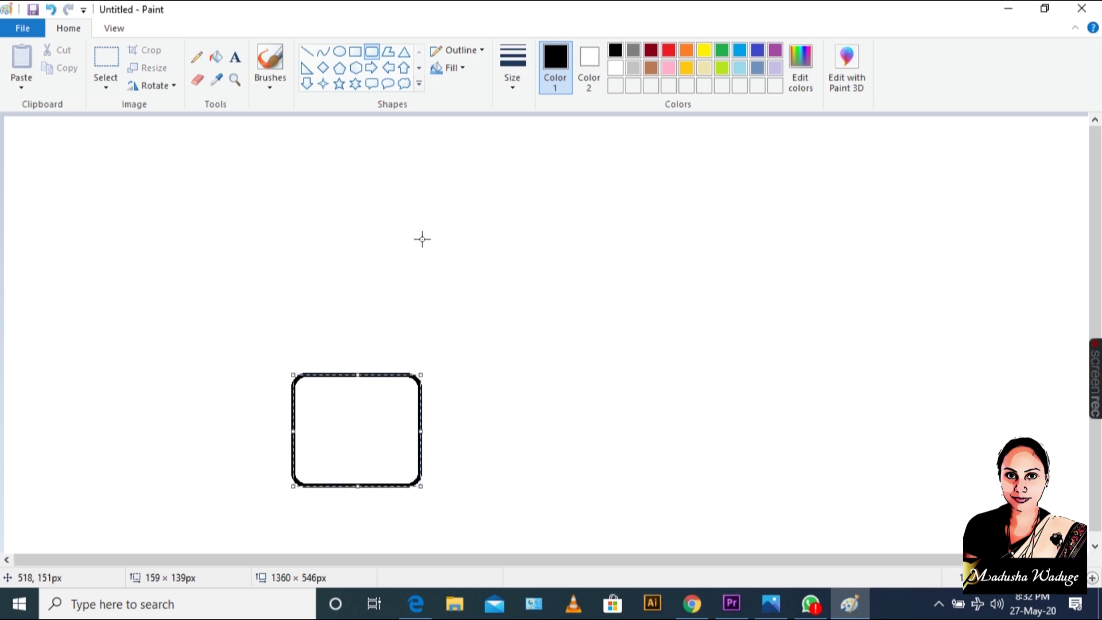
Draw a large rounded rectangle about 493 × 310 px beside the small one as the vehicle's body
{"action": "left_click_drag", "start_coordinate": [424, 240], "coordinate": [821, 489]}
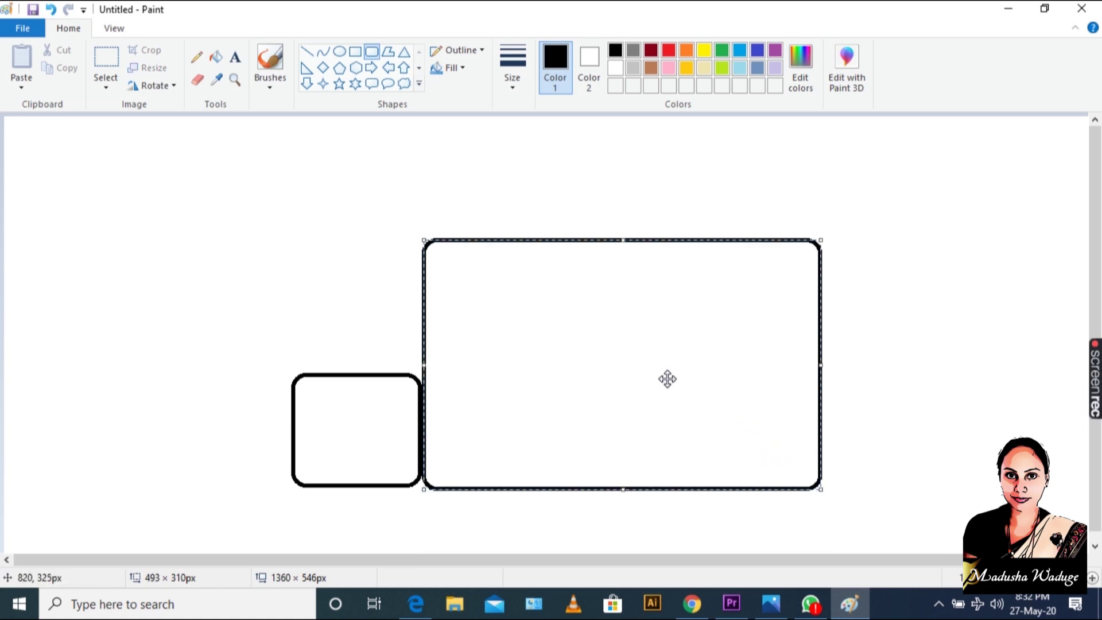
Draw thin rectangles: about 470 × 24 px above the body, 18 × 290 px behind it, and 13 × 104 px in front of the small cab
{"action": "scroll", "coordinate": [628, 365], "scroll_direction": "down", "scroll_amount": 1}
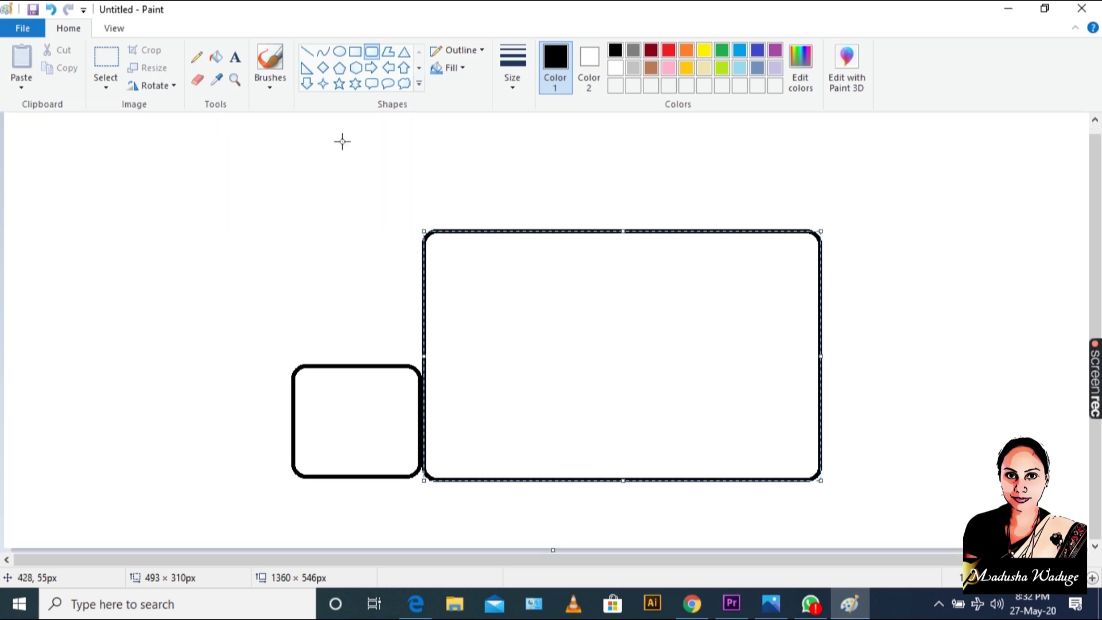
{"action": "left_click", "coordinate": [355, 52]}
{"action": "left_click_drag", "start_coordinate": [430, 204], "coordinate": [809, 222]}
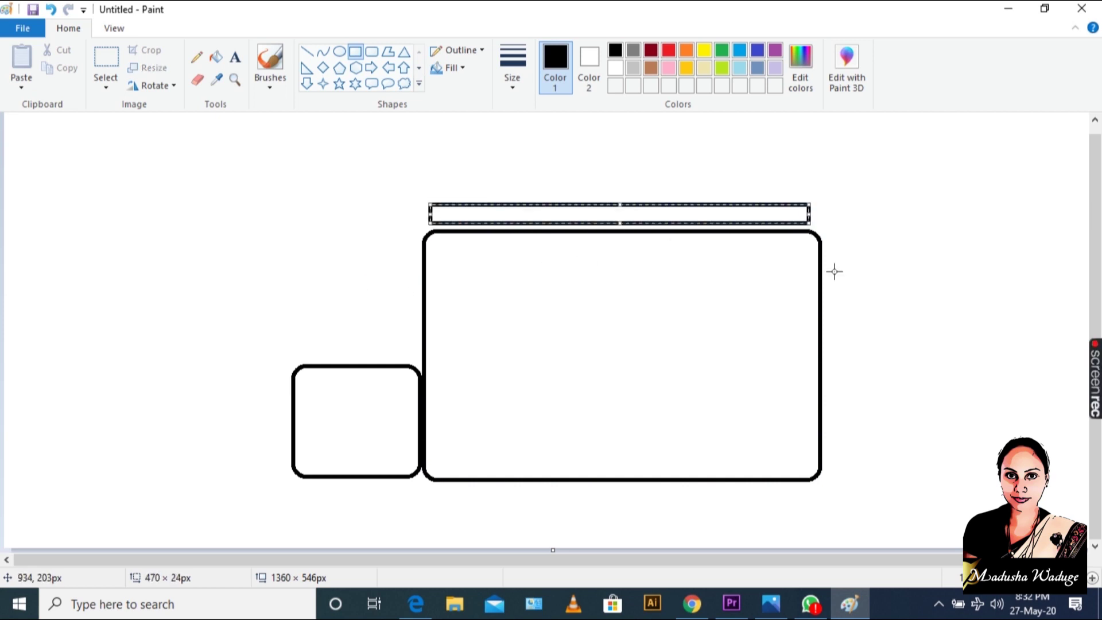
{"action": "left_click_drag", "start_coordinate": [826, 242], "coordinate": [840, 475]}
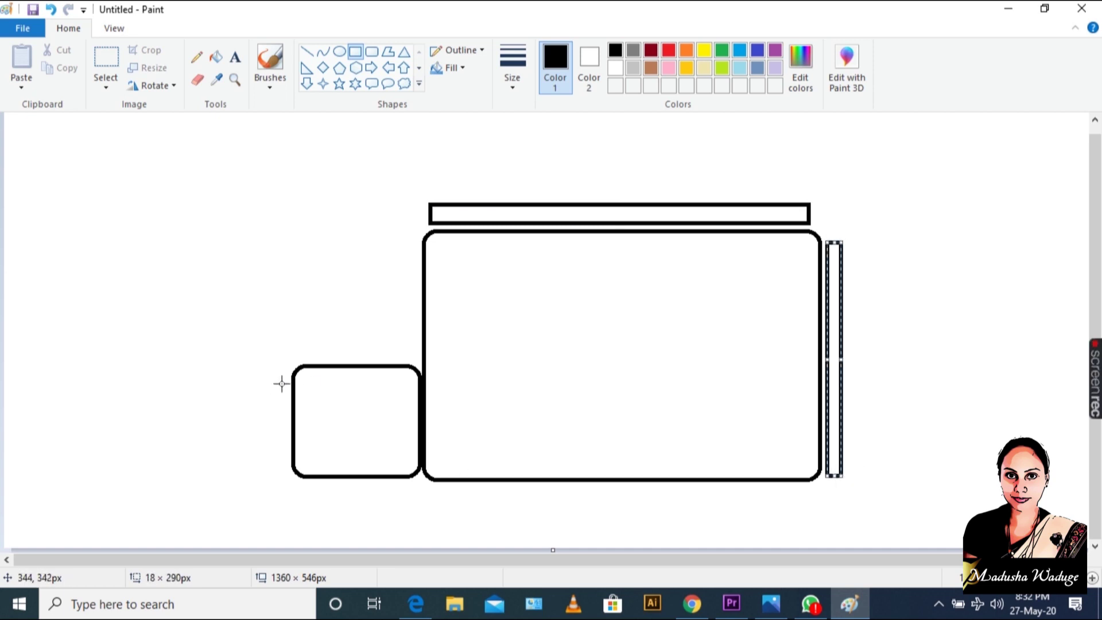
{"action": "left_click_drag", "start_coordinate": [276, 380], "coordinate": [286, 465]}
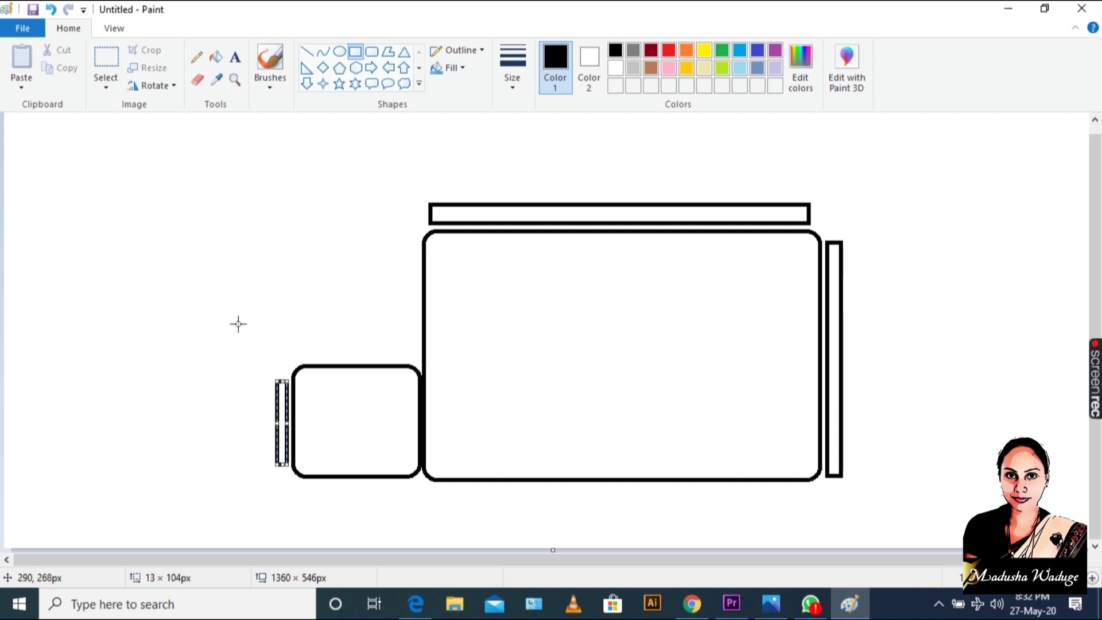
Draw a narrow upright ellipse about 12 × 43 px in the cab's lower front corner as a headlight
{"action": "left_click", "coordinate": [339, 51]}
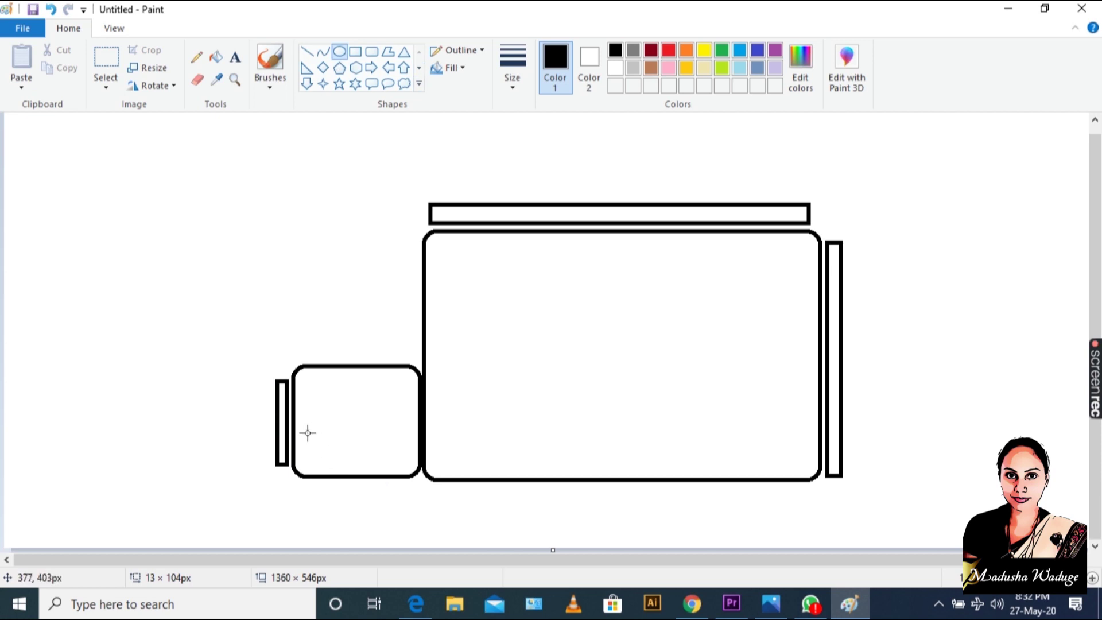
{"action": "left_click_drag", "start_coordinate": [302, 432], "coordinate": [311, 466]}
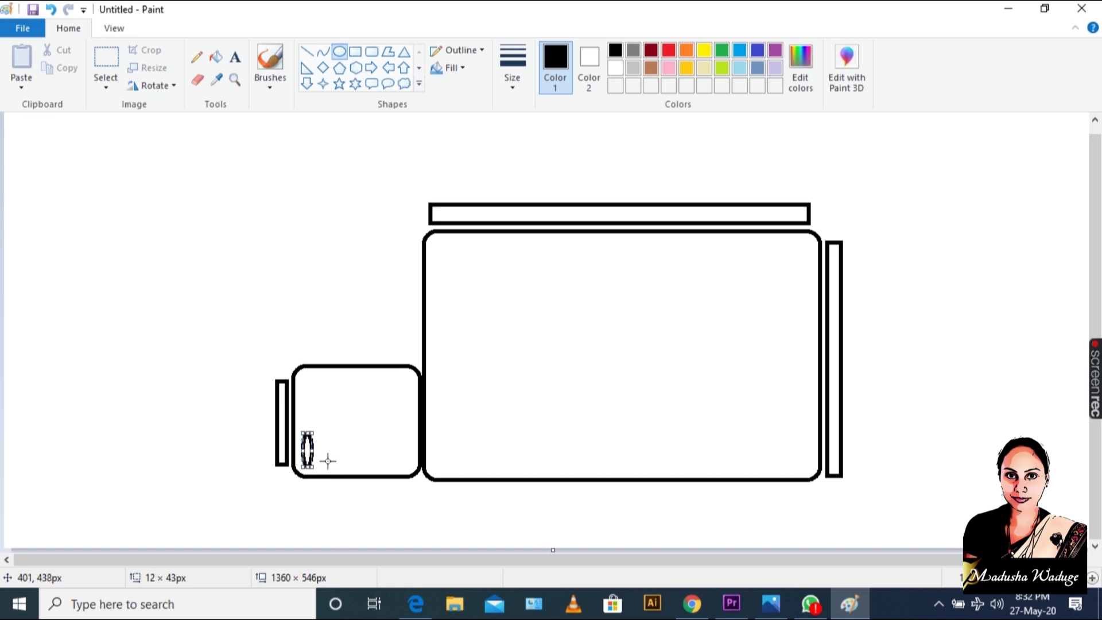
{"action": "left_click", "coordinate": [332, 367]}
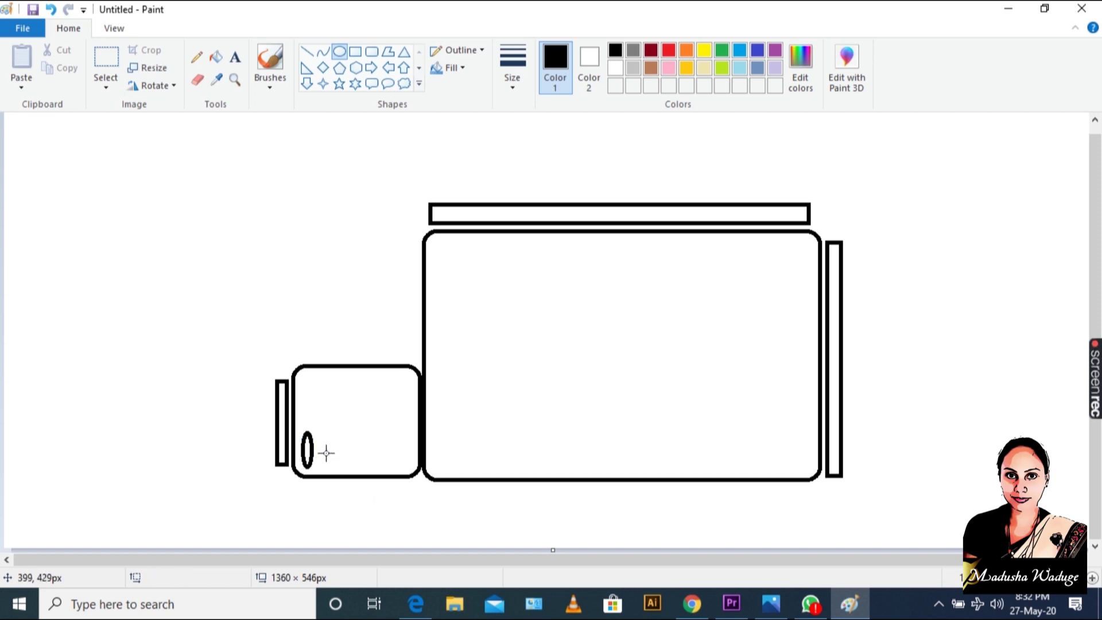
Draw three circular wheels about 96 px wide across the lower edge, one under the cab and two under the body
{"action": "left_click_drag", "start_coordinate": [321, 459], "coordinate": [394, 534]}
{"action": "left_click_drag", "start_coordinate": [462, 460], "coordinate": [540, 535]}
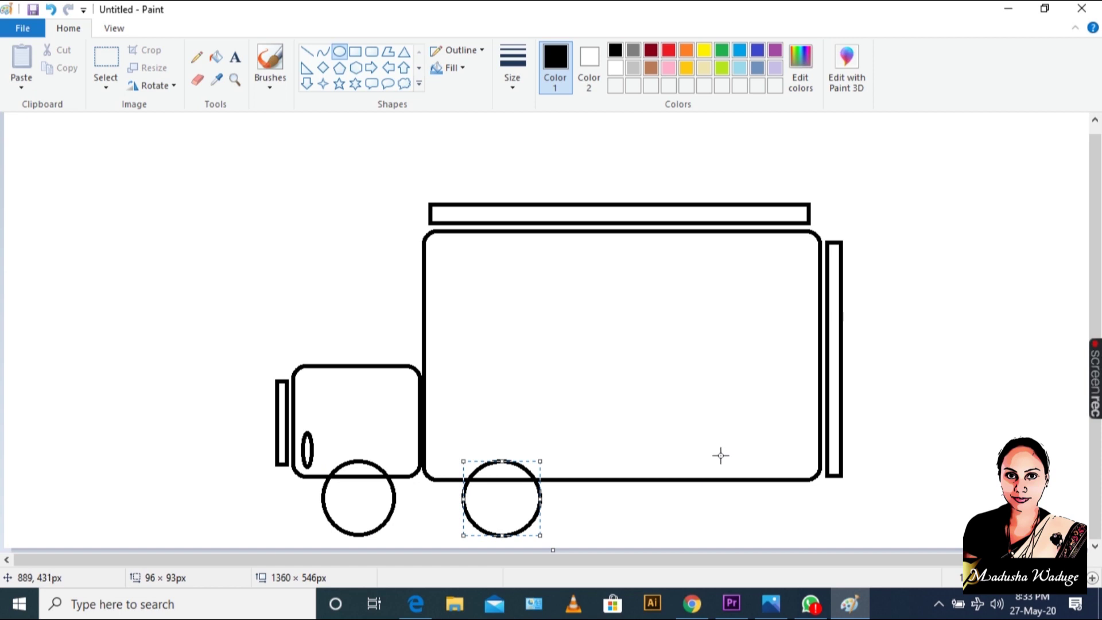
{"action": "left_click", "coordinate": [719, 458]}
{"action": "left_click_drag", "start_coordinate": [720, 457], "coordinate": [797, 533]}
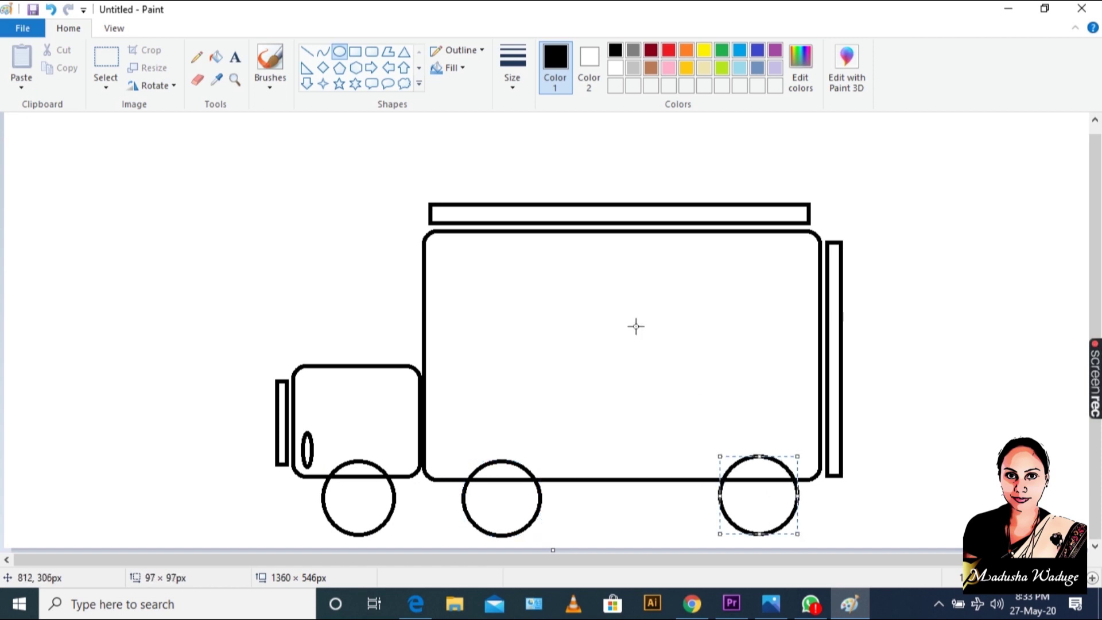
Draw three rounded-rectangle windows along the body's upper part and a smaller one about 56 × 49 px in the cab
{"action": "left_click", "coordinate": [370, 53]}
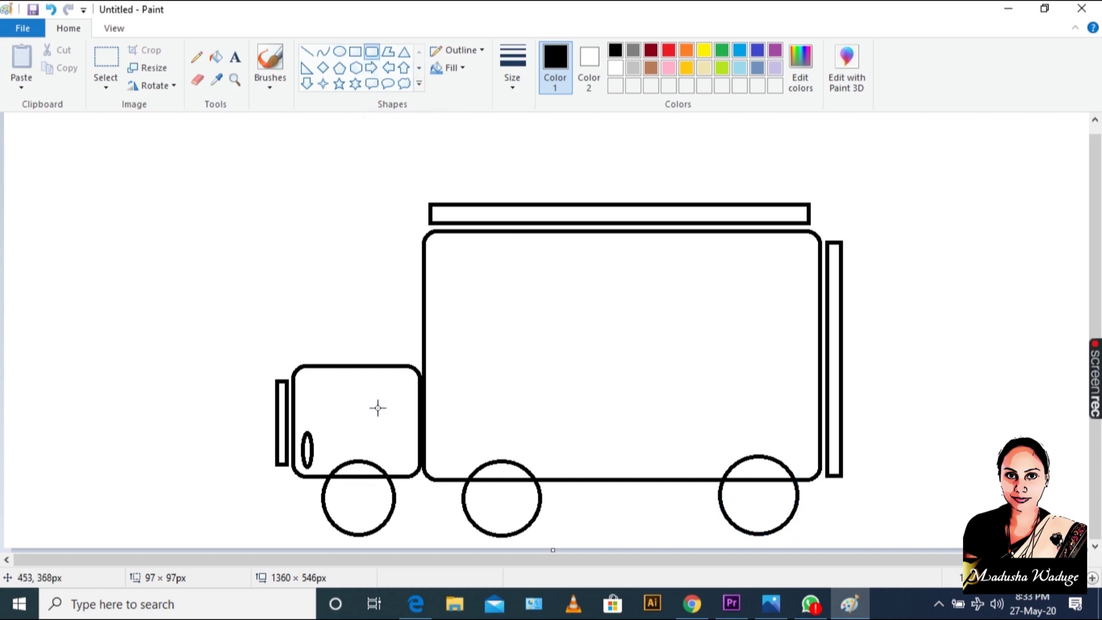
{"action": "left_click_drag", "start_coordinate": [457, 253], "coordinate": [536, 315]}
{"action": "left_click_drag", "start_coordinate": [568, 251], "coordinate": [655, 317]}
{"action": "left_click_drag", "start_coordinate": [702, 250], "coordinate": [779, 314]}
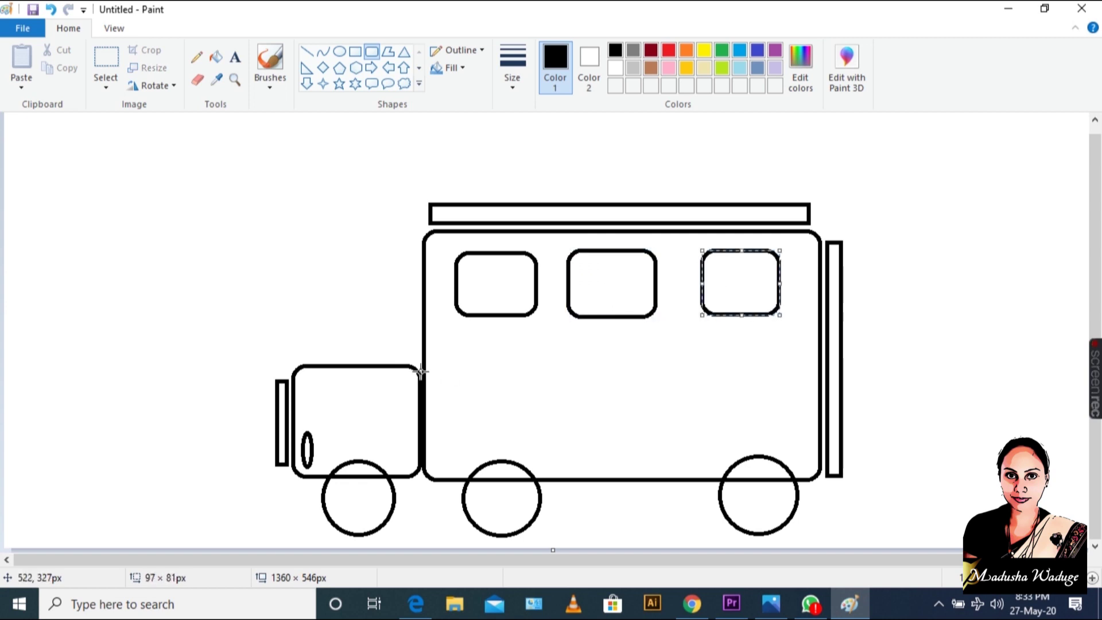
{"action": "left_click_drag", "start_coordinate": [337, 385], "coordinate": [382, 425]}
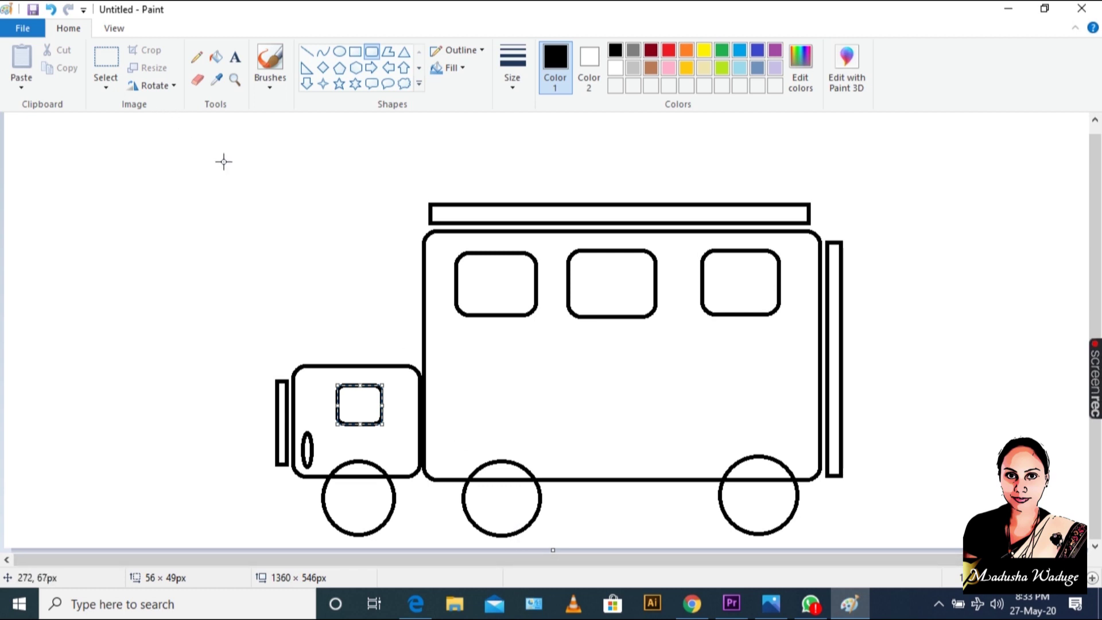
Choose the fill tool and mix a custom red with Red 220, Green 5 and Blue 27
{"action": "left_click", "coordinate": [217, 60]}
{"action": "left_click", "coordinate": [218, 57]}
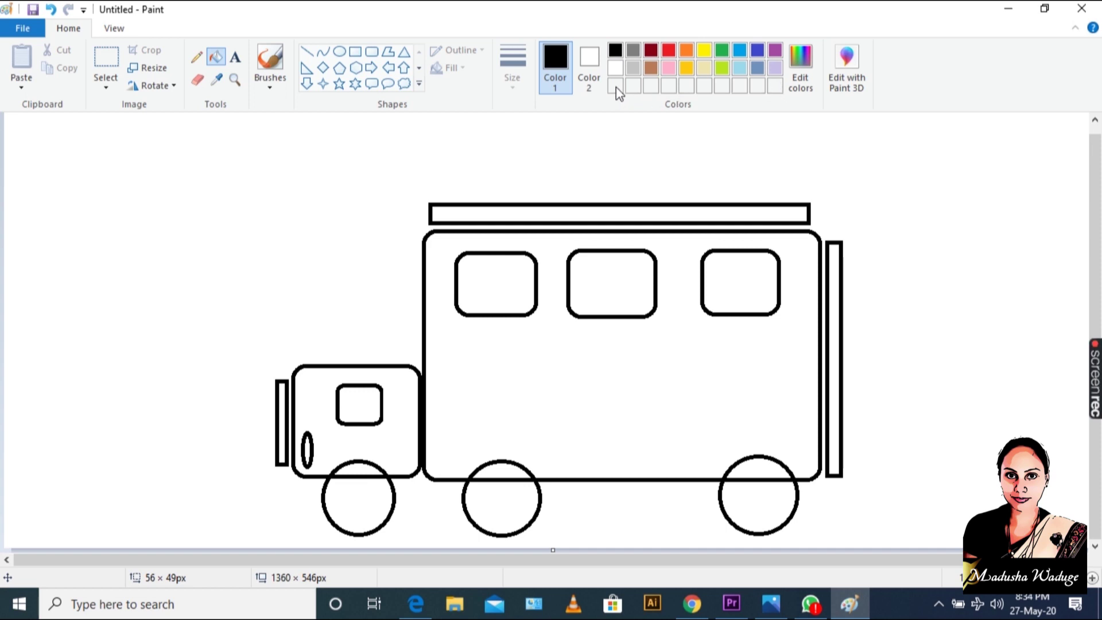
{"action": "left_click", "coordinate": [801, 80]}
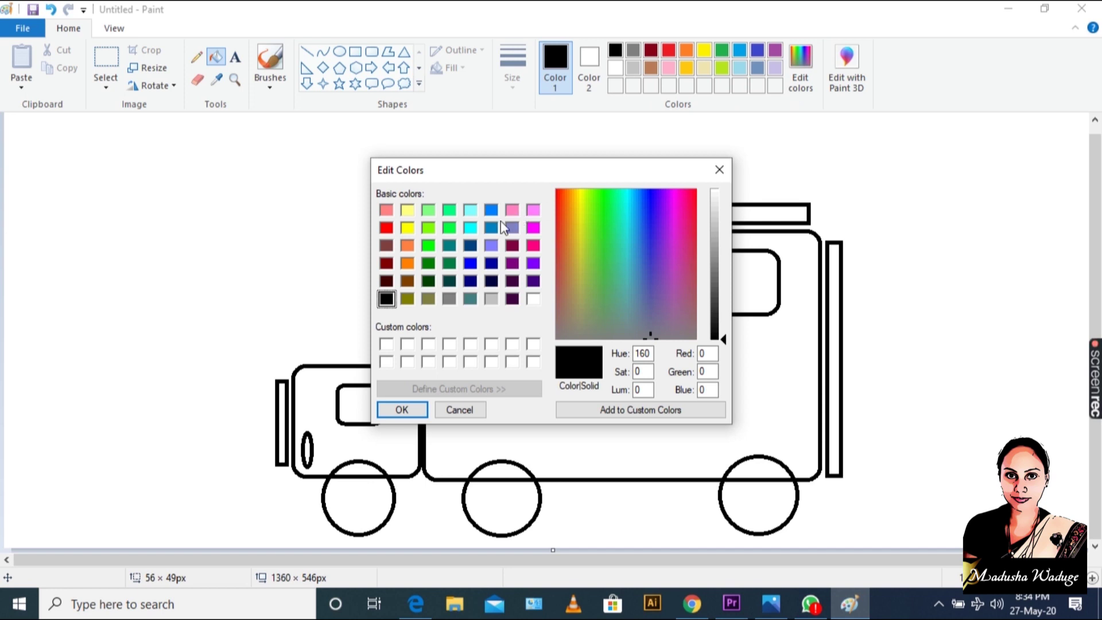
{"action": "left_click_drag", "start_coordinate": [616, 270], "coordinate": [655, 270]}
{"action": "left_click_drag", "start_coordinate": [641, 208], "coordinate": [591, 251]}
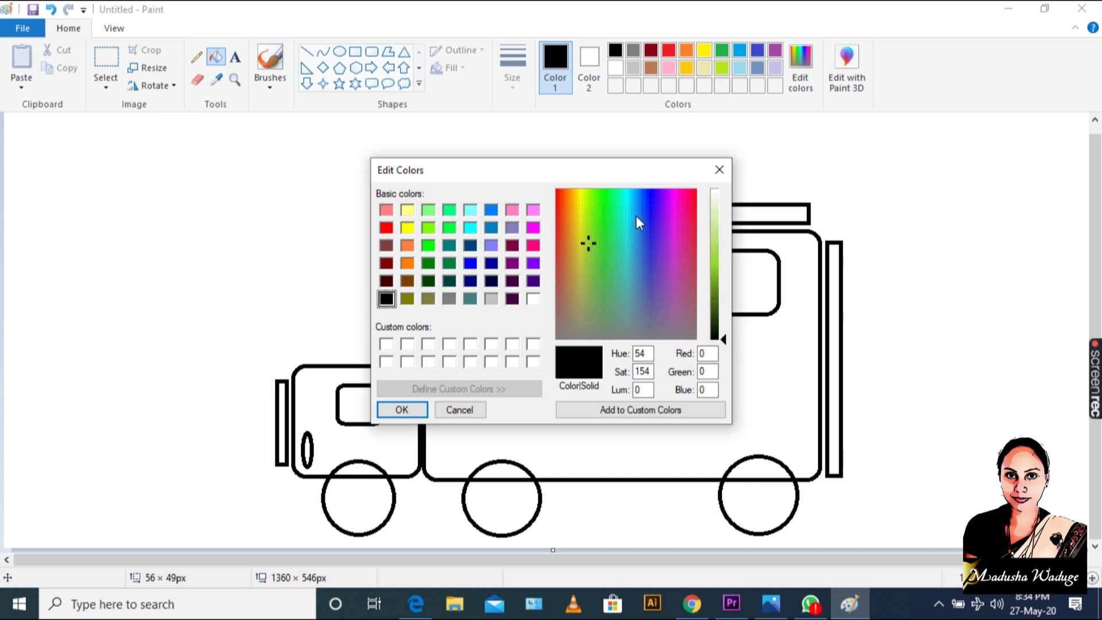
{"action": "left_click", "coordinate": [668, 227]}
{"action": "left_click", "coordinate": [687, 199]}
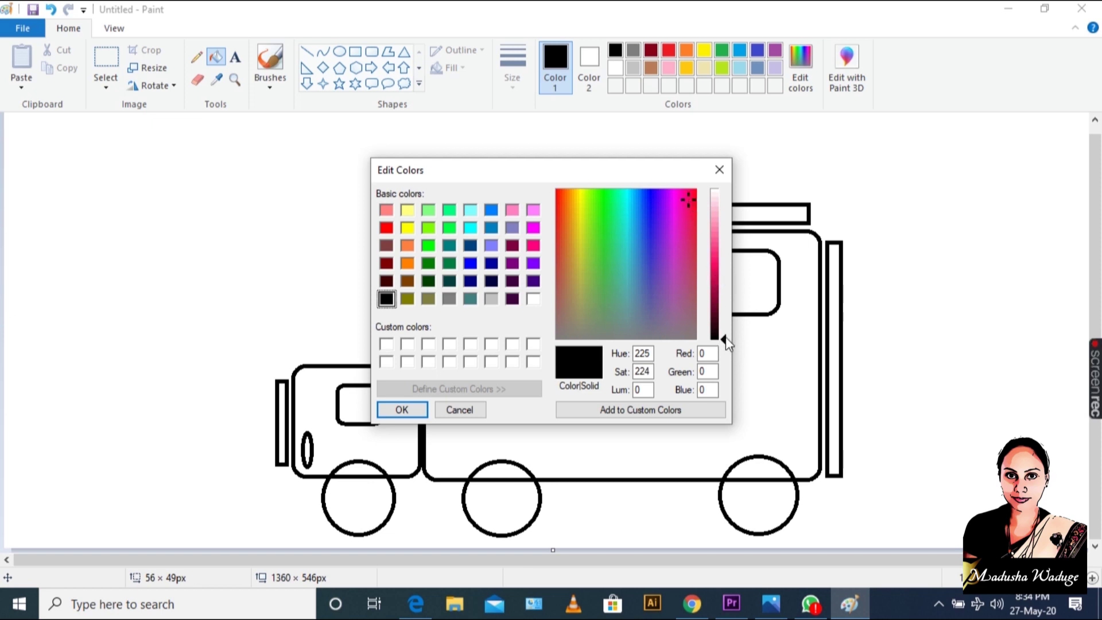
{"action": "left_click_drag", "start_coordinate": [727, 343], "coordinate": [726, 283]}
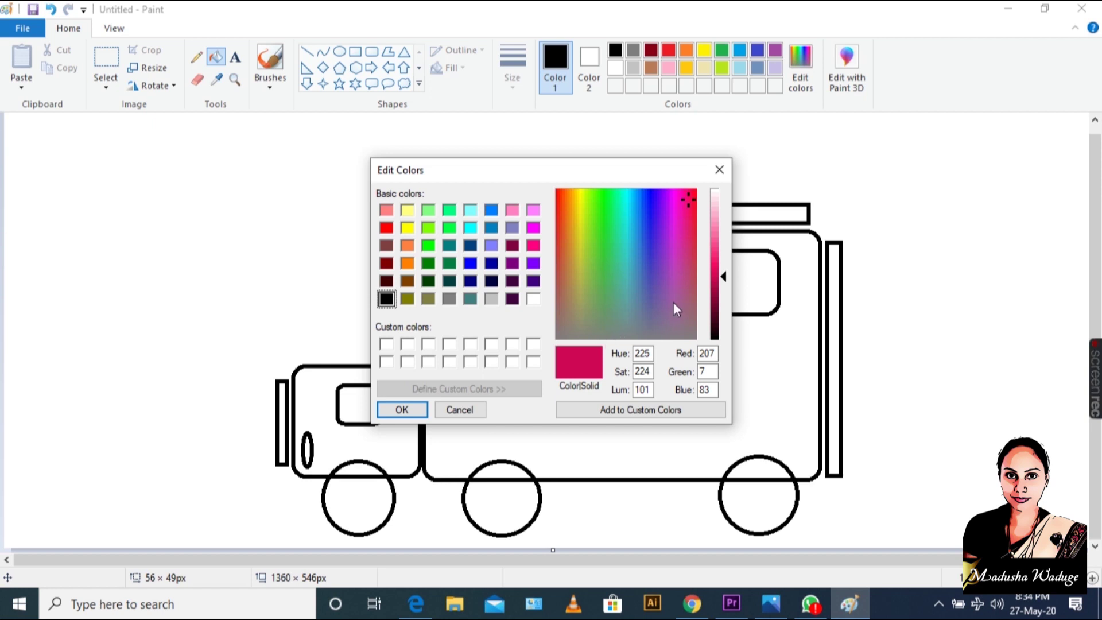
{"action": "left_click_drag", "start_coordinate": [724, 278], "coordinate": [721, 242]}
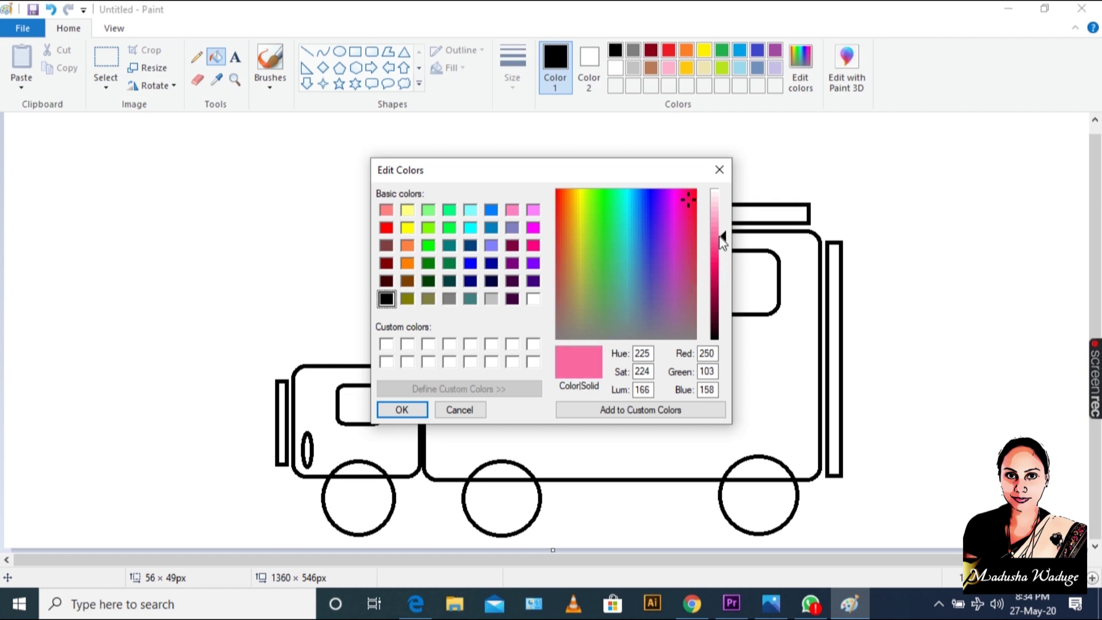
{"action": "left_click", "coordinate": [690, 198]}
{"action": "left_click_drag", "start_coordinate": [722, 236], "coordinate": [722, 280]}
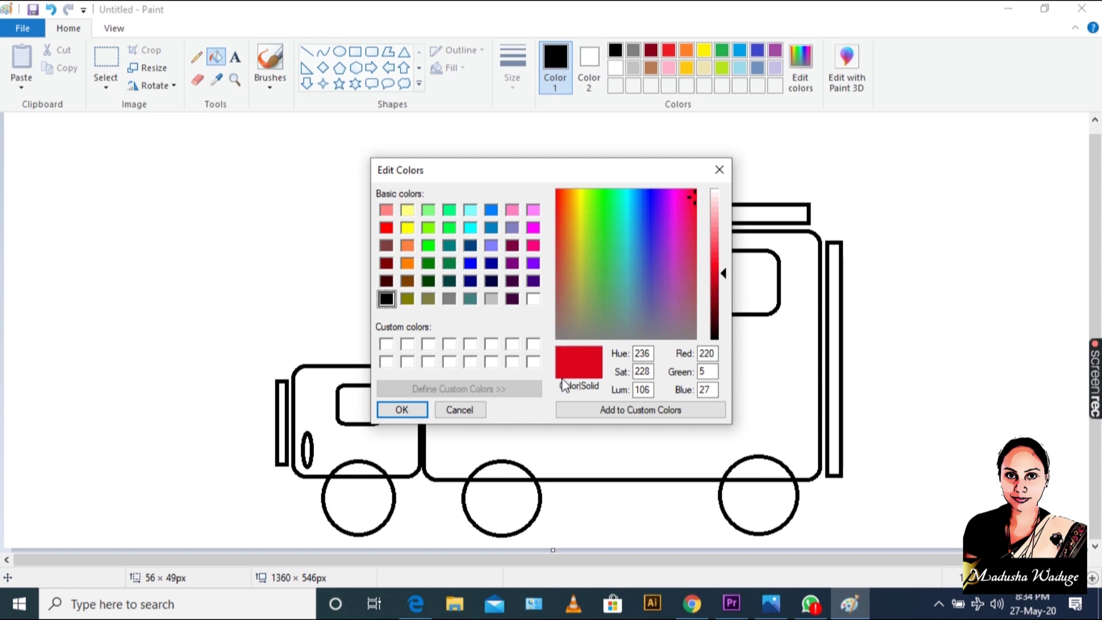
{"action": "left_click", "coordinate": [405, 410]}
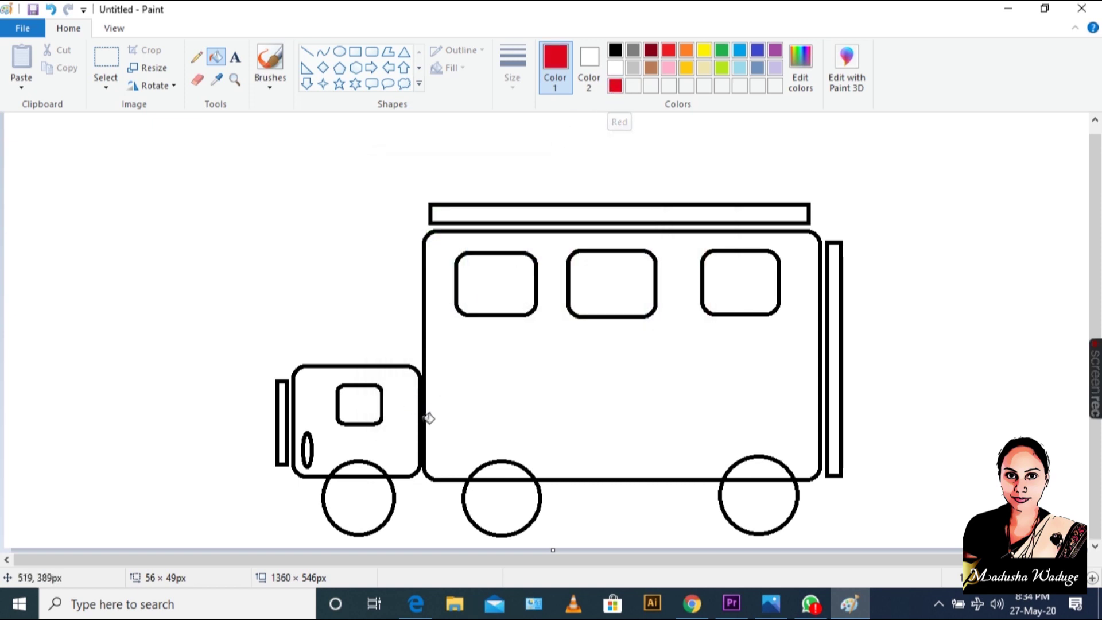
Fill the cab with the custom red and the large body with turquoise blue
{"action": "left_click", "coordinate": [405, 417]}
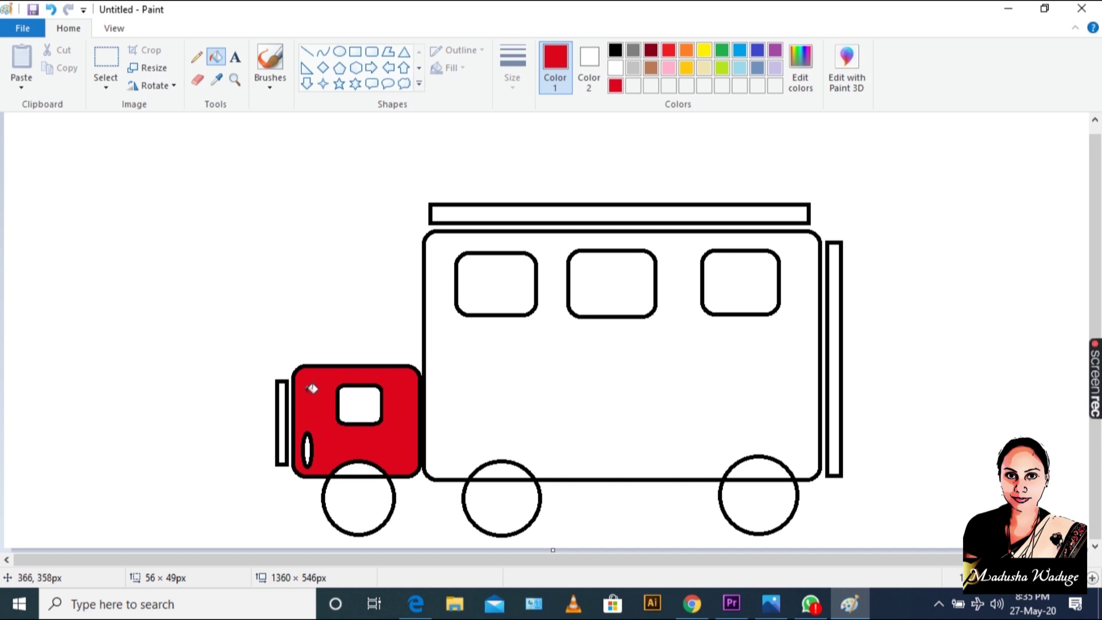
{"action": "left_click", "coordinate": [740, 52]}
{"action": "left_click", "coordinate": [574, 377]}
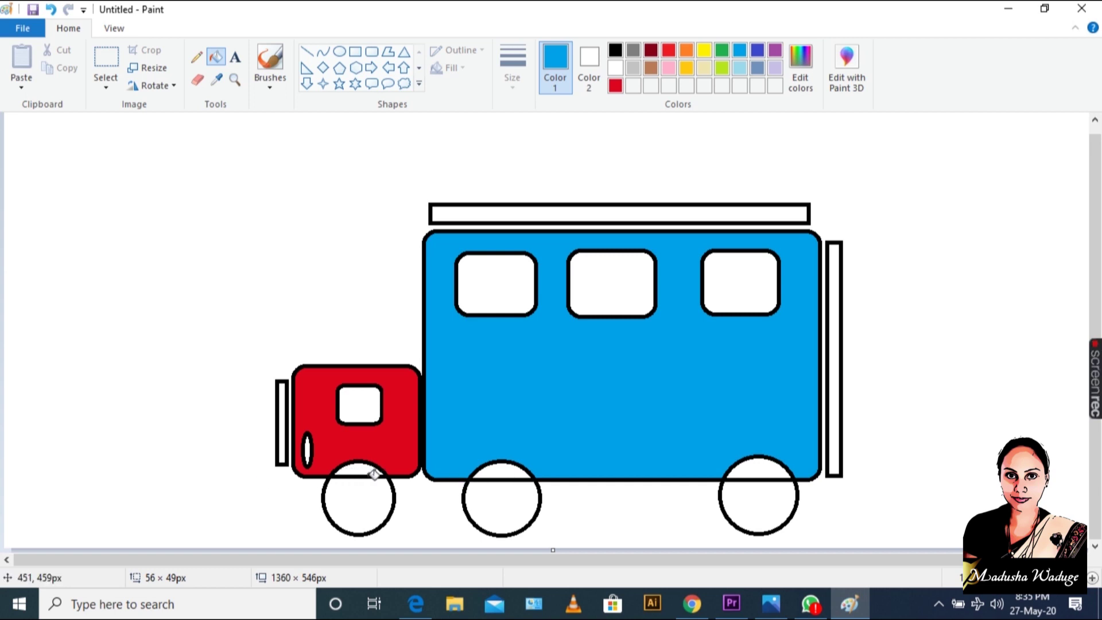
Erase the cab and body outline segments that run through the insides of the three wheels
{"action": "left_click", "coordinate": [198, 81]}
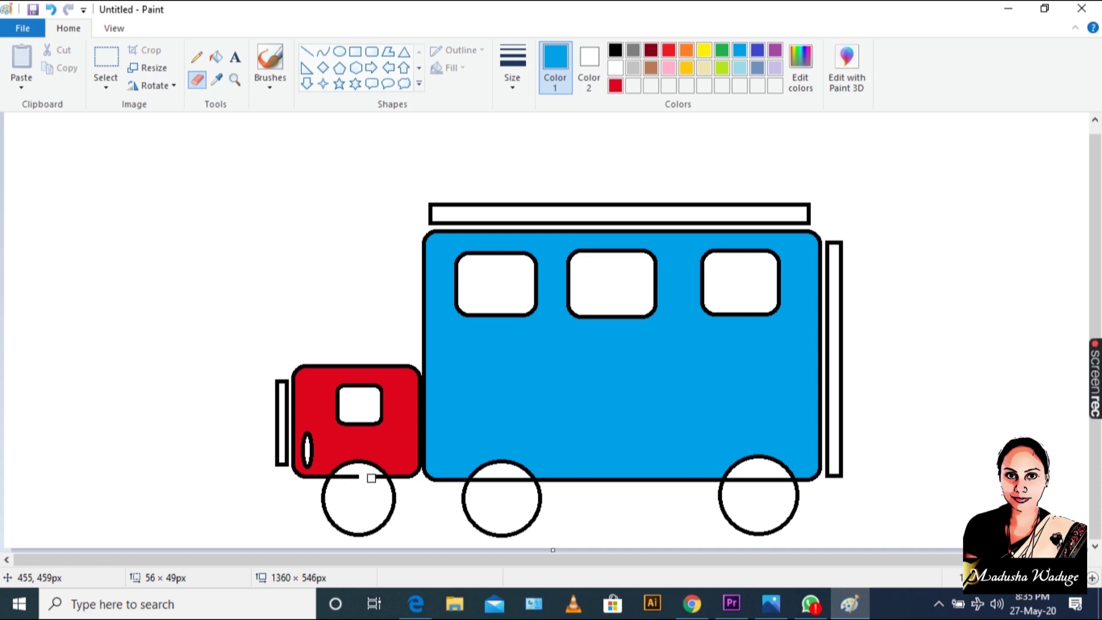
{"action": "mouse_move", "coordinate": [371, 478]}
{"action": "left_mouse_down"}
{"action": "mouse_move", "coordinate": [337, 481]}
{"action": "mouse_move", "coordinate": [378, 480]}
{"action": "left_mouse_up"}
{"action": "left_click_drag", "start_coordinate": [479, 482], "coordinate": [523, 483]}
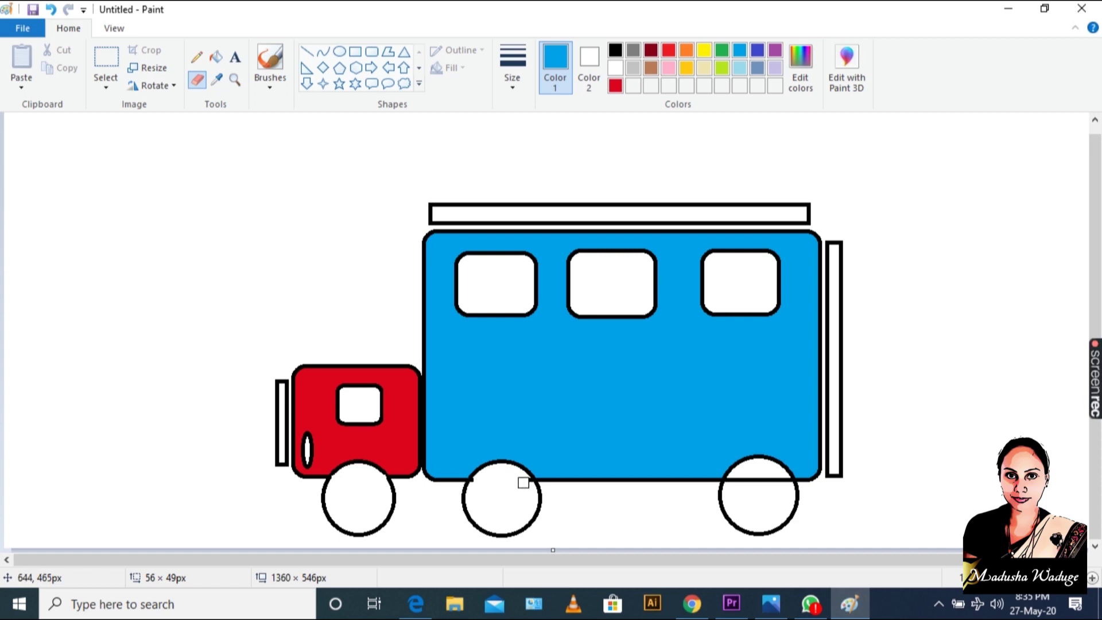
{"action": "left_click_drag", "start_coordinate": [728, 477], "coordinate": [780, 479]}
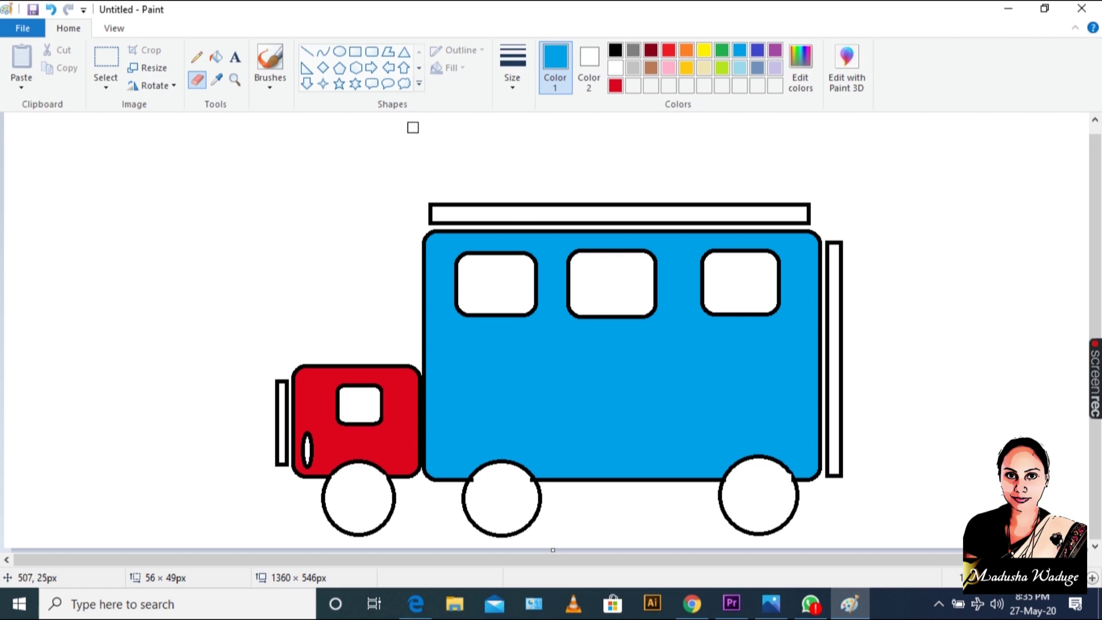
Fill all three wheels with gold
{"action": "left_click", "coordinate": [686, 68]}
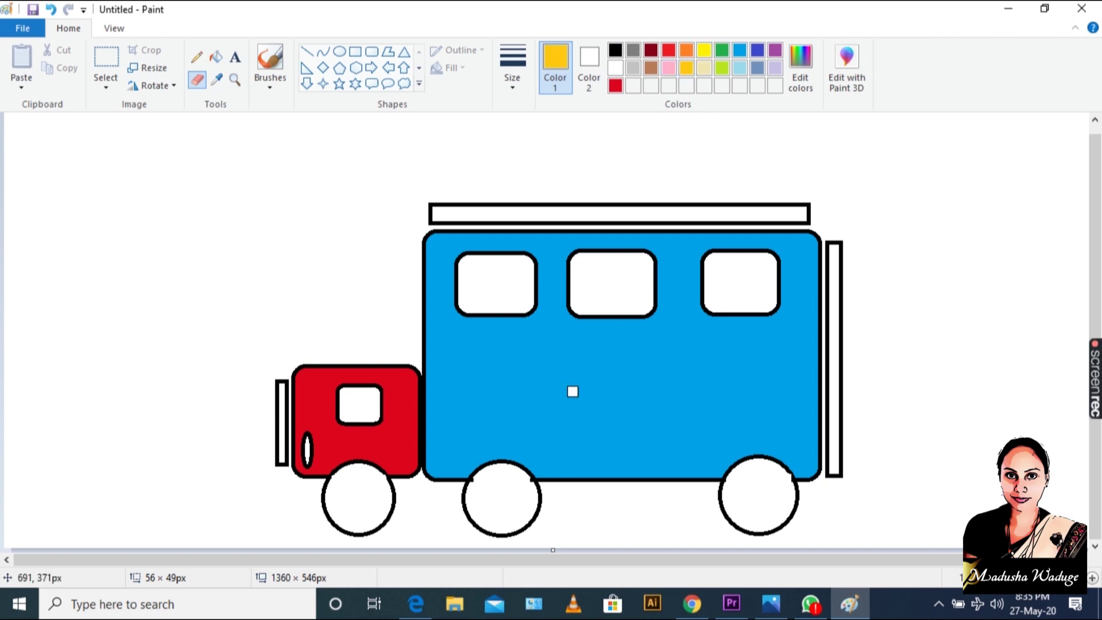
{"action": "left_click", "coordinate": [215, 57]}
{"action": "left_click", "coordinate": [350, 495]}
{"action": "left_click", "coordinate": [504, 493]}
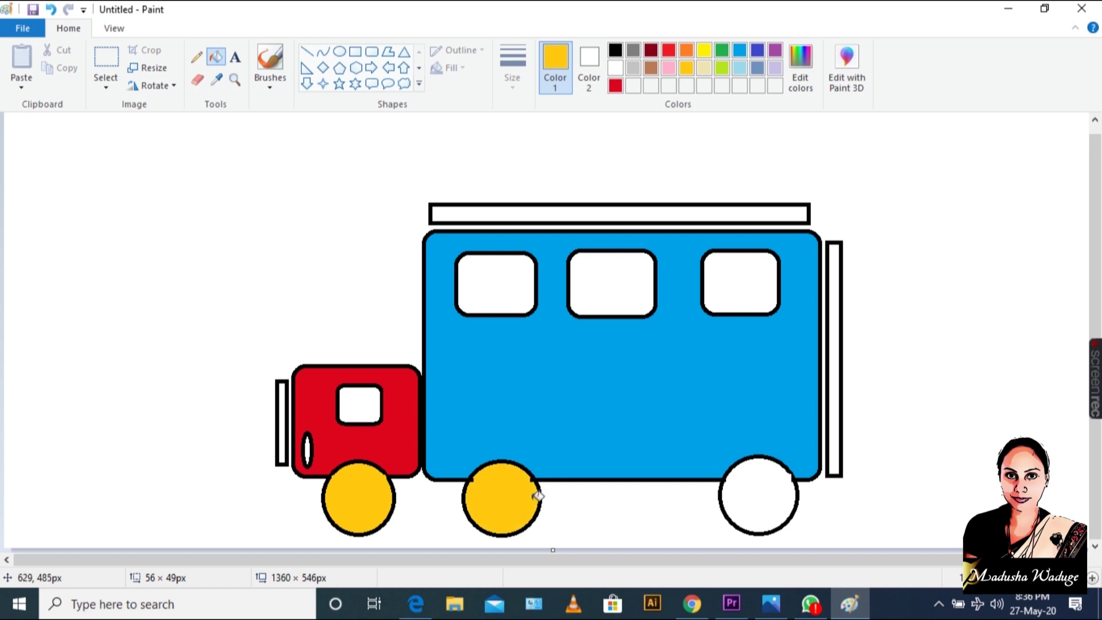
{"action": "left_click", "coordinate": [769, 490]}
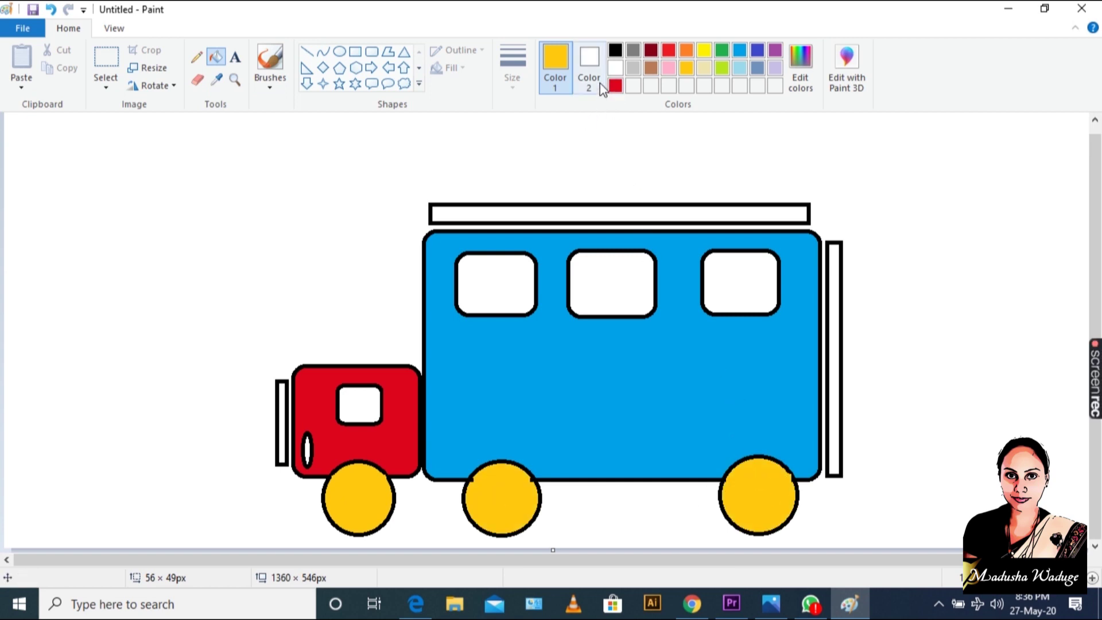
Fill the roof bar and the thin bar in front of the cab with Gray-25%
{"action": "left_click", "coordinate": [634, 68]}
{"action": "left_click", "coordinate": [510, 211]}
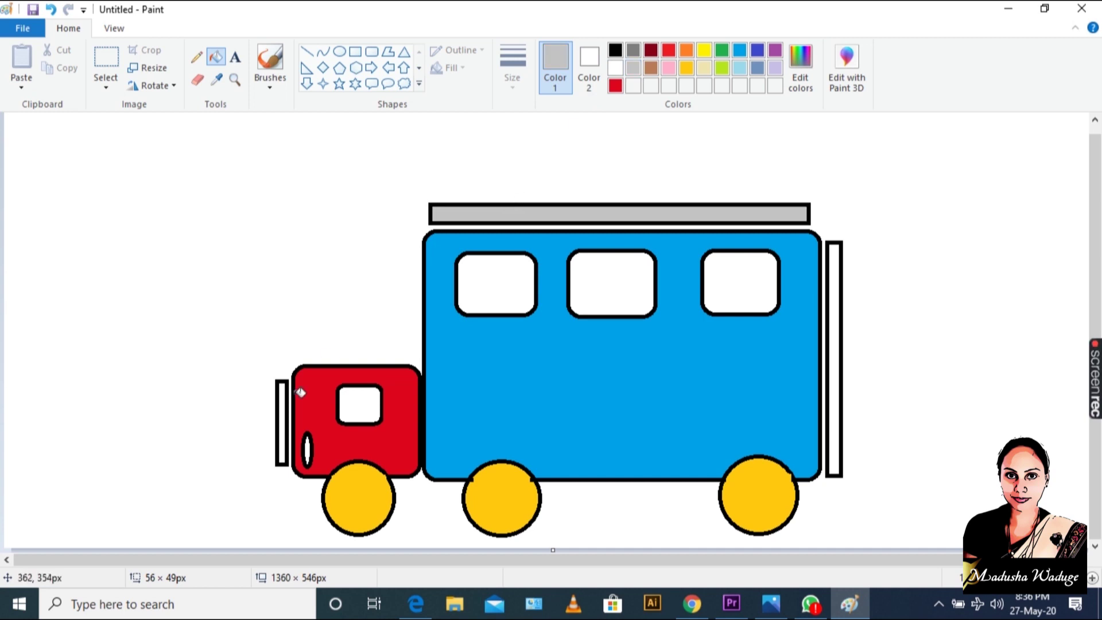
{"action": "left_click", "coordinate": [282, 399]}
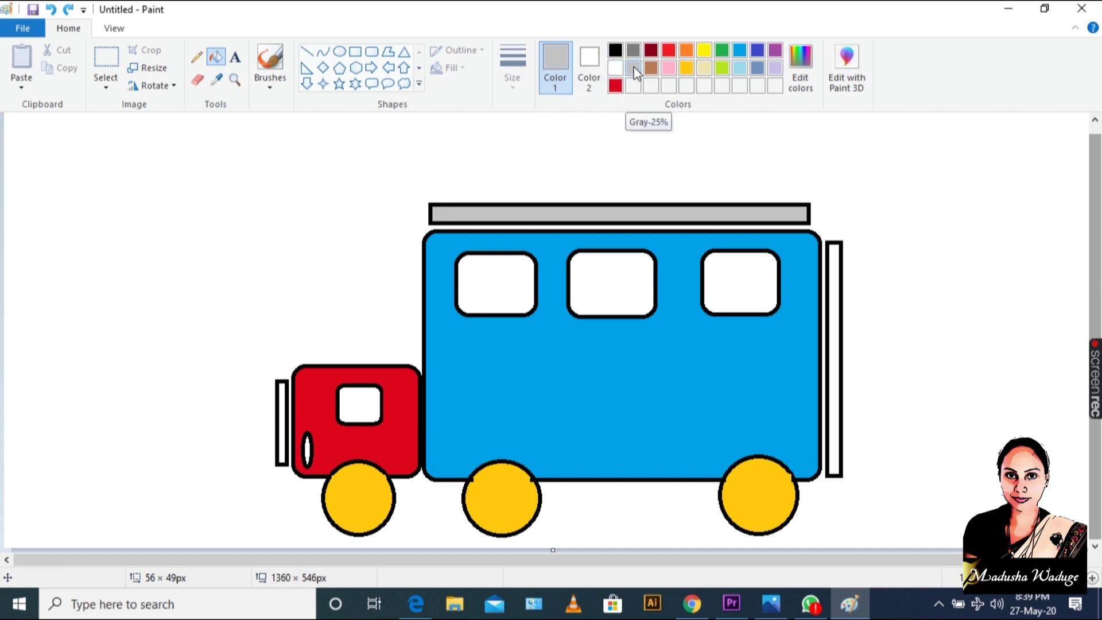
{"action": "left_click", "coordinate": [285, 410]}
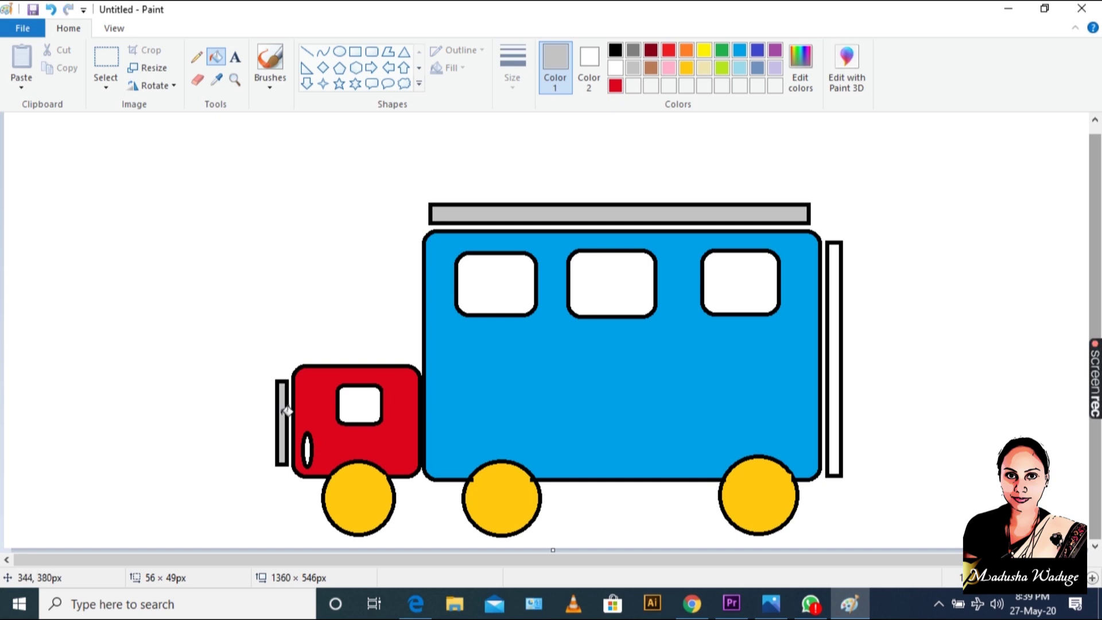
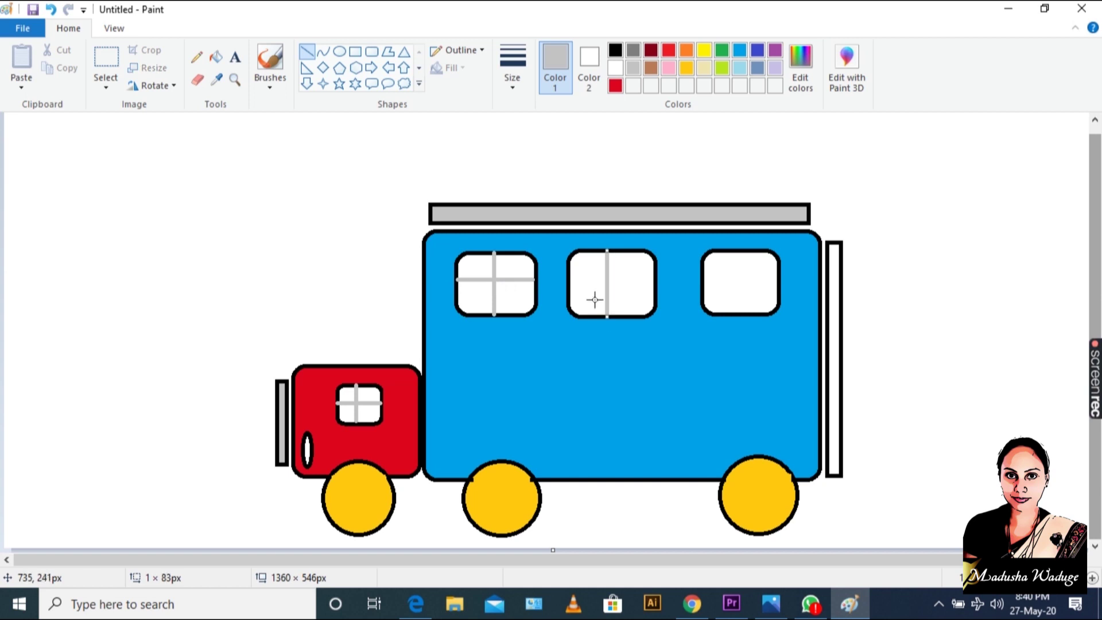
Draw a vertical and a horizontal gray line across the body's rearmost window
{"action": "mouse_move", "coordinate": [730, 251]}
{"action": "left_mouse_down"}
{"action": "mouse_move", "coordinate": [731, 315]}
{"action": "mouse_move", "coordinate": [705, 281]}
{"action": "mouse_move", "coordinate": [780, 281]}
{"action": "left_mouse_up"}
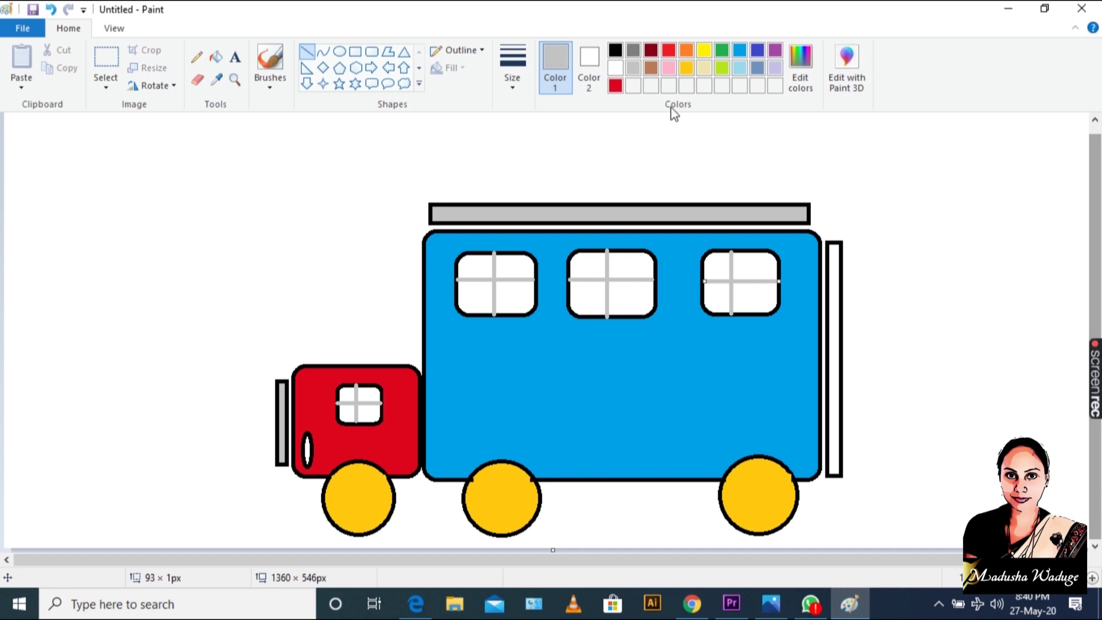
Fill all panes of the body's front window and the cab window with light yellow
{"action": "left_click", "coordinate": [704, 68]}
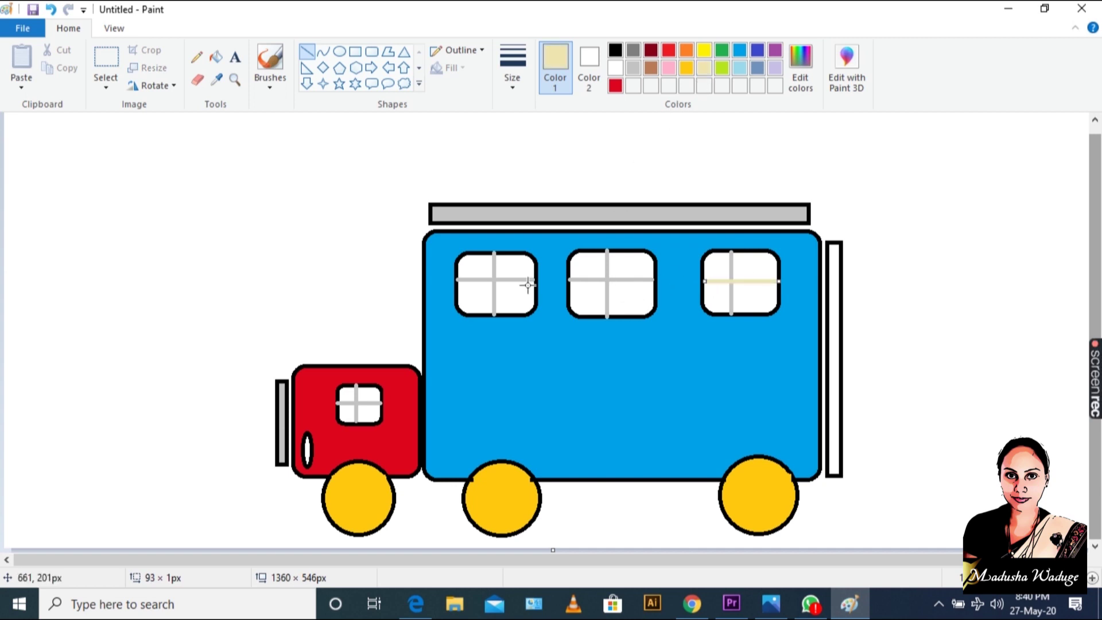
{"action": "left_click", "coordinate": [221, 58]}
{"action": "left_click", "coordinate": [485, 262]}
{"action": "left_click", "coordinate": [482, 296]}
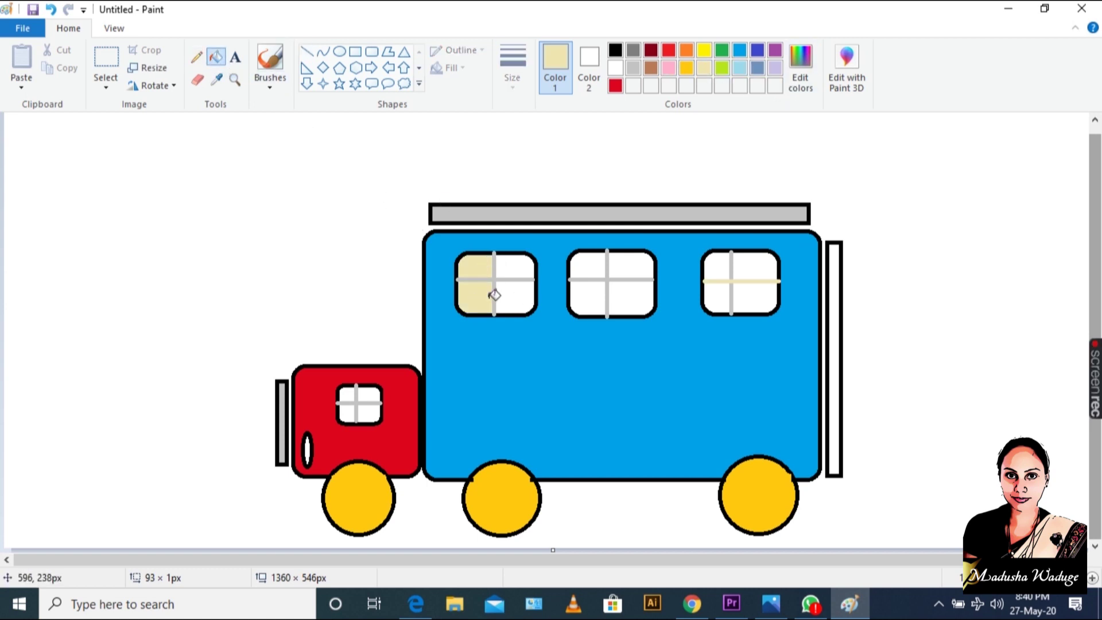
{"action": "left_click", "coordinate": [510, 296]}
{"action": "left_click", "coordinate": [509, 265]}
{"action": "left_click", "coordinate": [351, 392]}
{"action": "left_click", "coordinate": [351, 410]}
{"action": "left_click", "coordinate": [373, 412]}
{"action": "left_click", "coordinate": [373, 397]}
Fill all panes of the body's middle and rearmost windows with light yellow
{"action": "left_click", "coordinate": [579, 268]}
{"action": "left_click", "coordinate": [590, 297]}
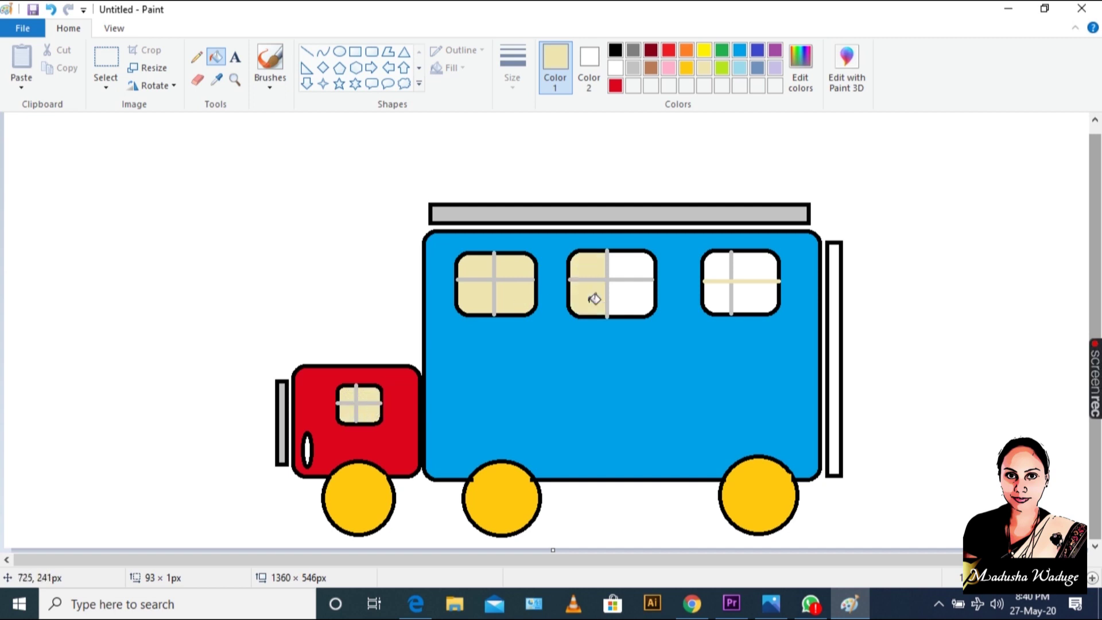
{"action": "left_click", "coordinate": [641, 293]}
{"action": "left_click", "coordinate": [642, 263]}
{"action": "left_click", "coordinate": [721, 266]}
{"action": "left_click", "coordinate": [720, 296]}
{"action": "left_click", "coordinate": [750, 263]}
{"action": "left_click", "coordinate": [761, 299]}
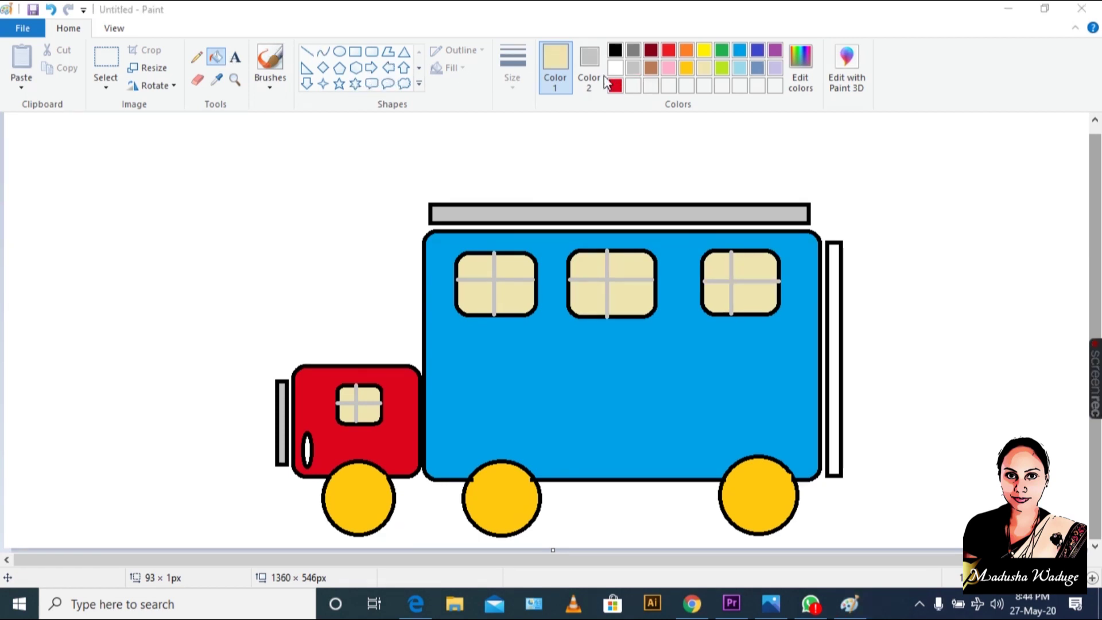
Fill the tall thin bar behind the body with Gray-25%
{"action": "left_click", "coordinate": [836, 284]}
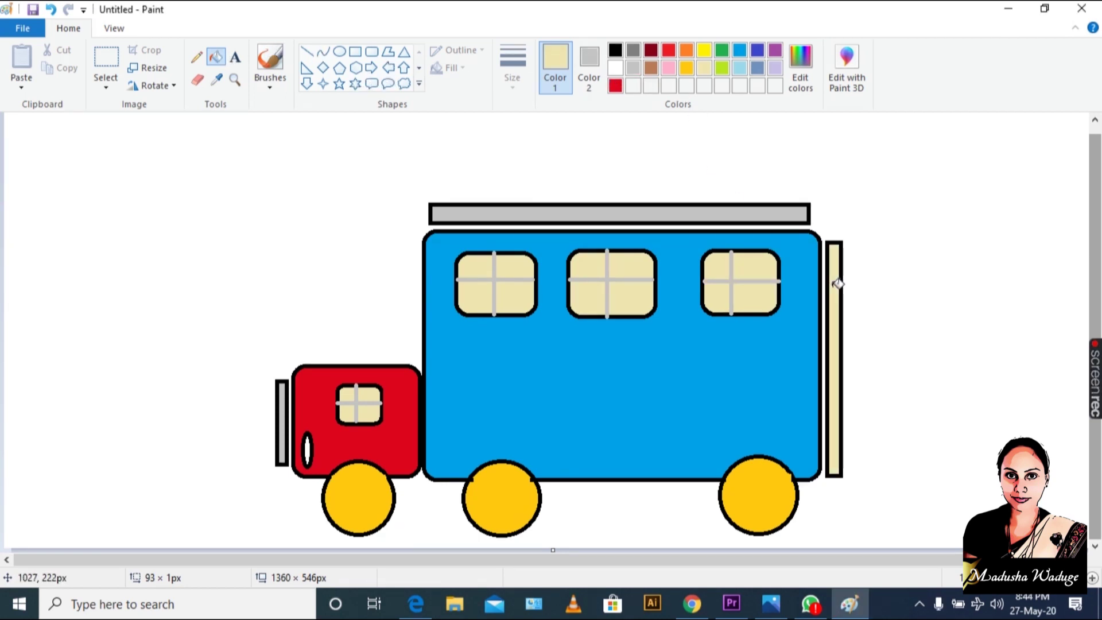
{"action": "left_click", "coordinate": [637, 66]}
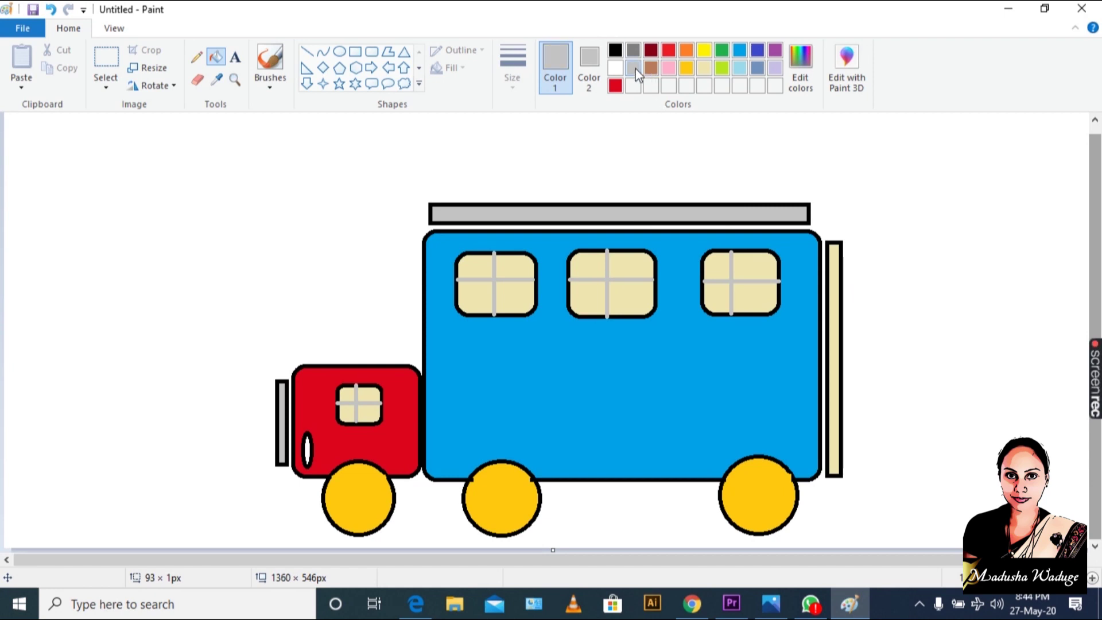
{"action": "left_click", "coordinate": [837, 261]}
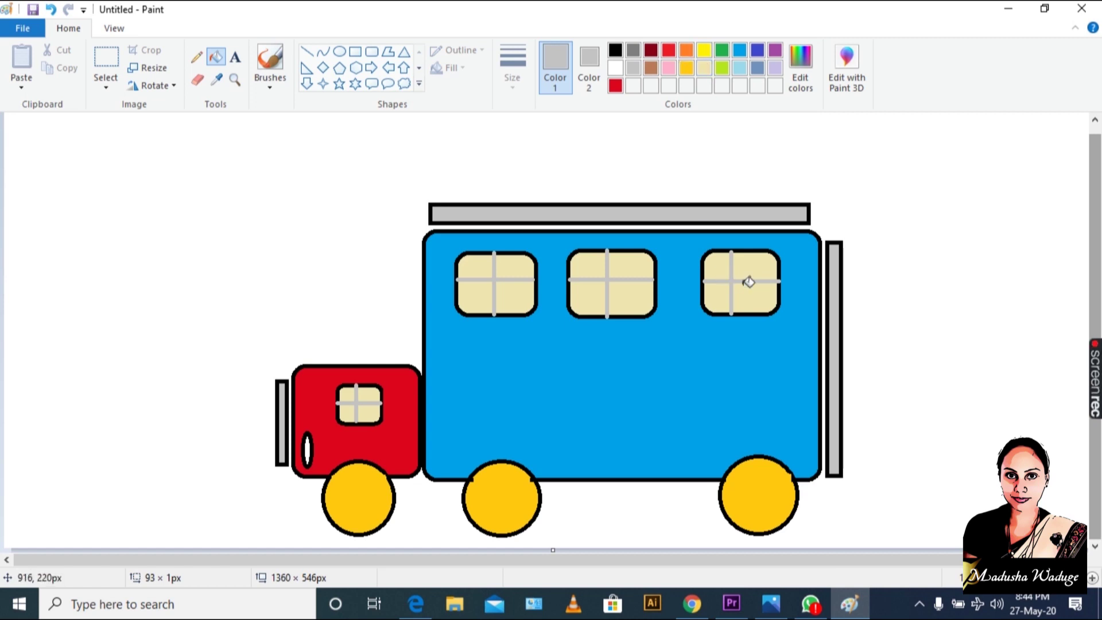
Draw two crossing straight black lines as spokes across each of the three wheels
{"action": "left_click", "coordinate": [306, 54]}
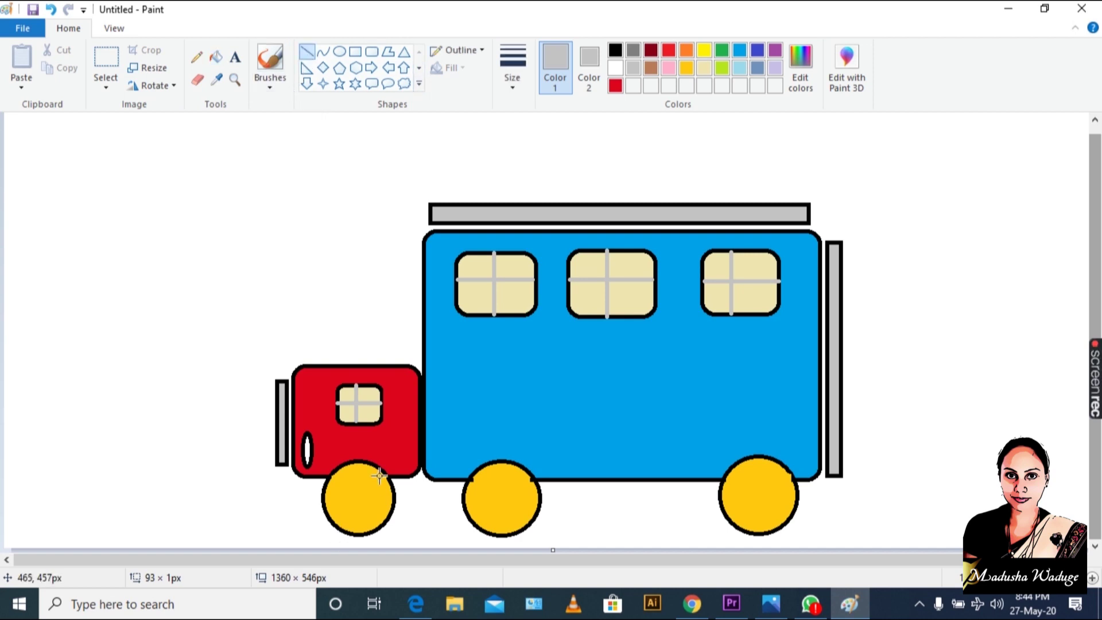
{"action": "left_click_drag", "start_coordinate": [339, 468], "coordinate": [369, 532]}
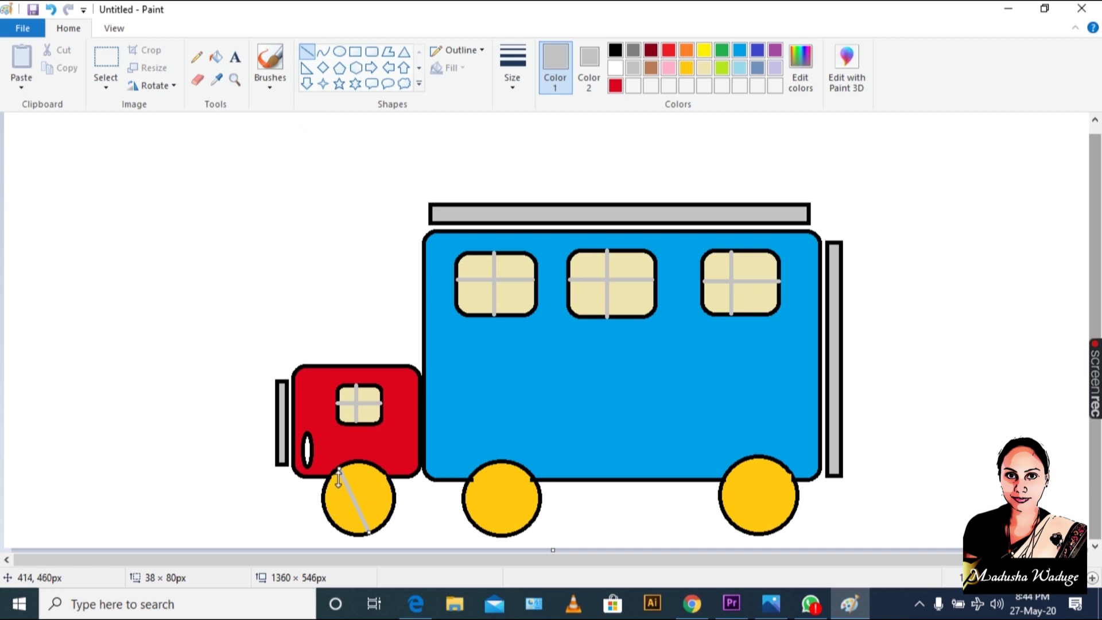
{"action": "key", "text": "ctrl+z"}
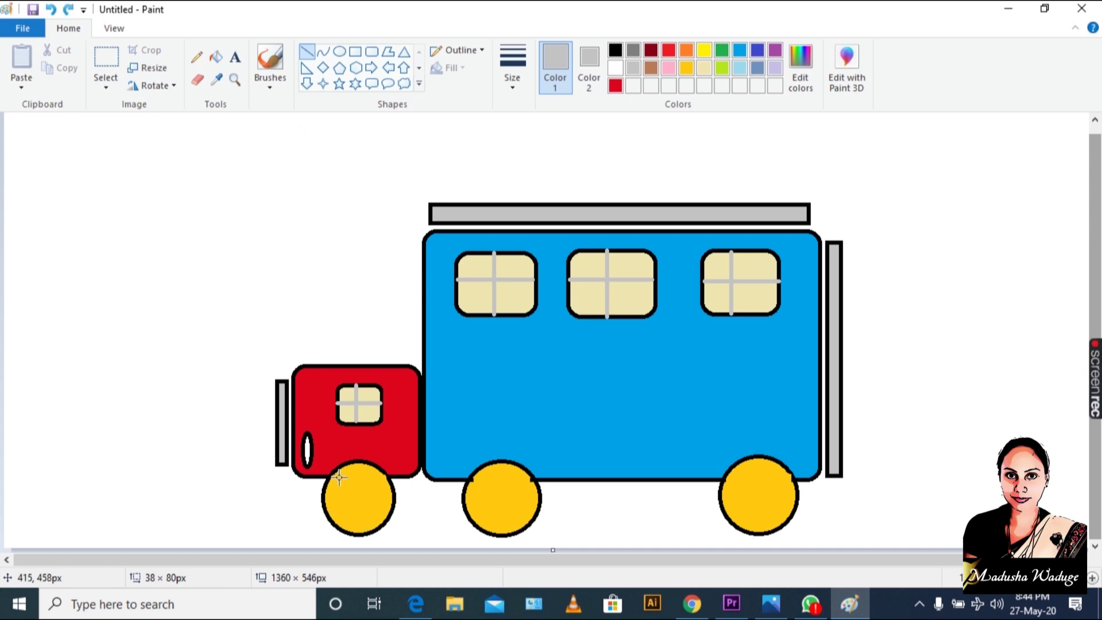
{"action": "left_click", "coordinate": [614, 51]}
{"action": "mouse_move", "coordinate": [342, 468]}
{"action": "left_mouse_down"}
{"action": "mouse_move", "coordinate": [376, 529]}
{"action": "mouse_move", "coordinate": [388, 483]}
{"action": "left_mouse_up"}
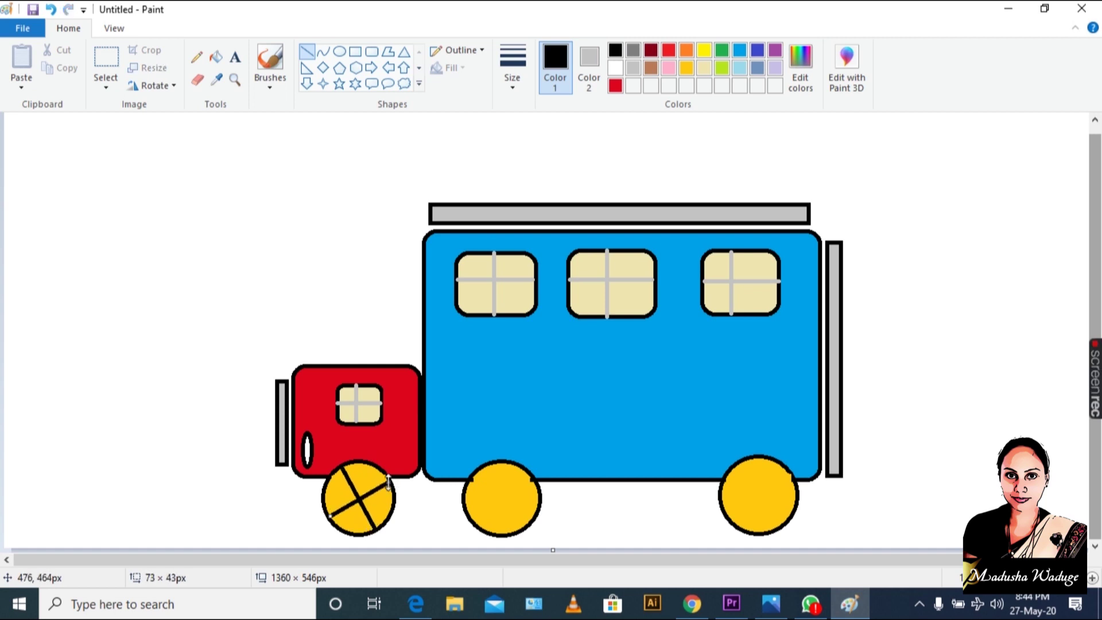
{"action": "mouse_move", "coordinate": [478, 471]}
{"action": "left_mouse_down"}
{"action": "mouse_move", "coordinate": [527, 519]}
{"action": "mouse_move", "coordinate": [501, 503]}
{"action": "mouse_move", "coordinate": [523, 467]}
{"action": "left_mouse_up"}
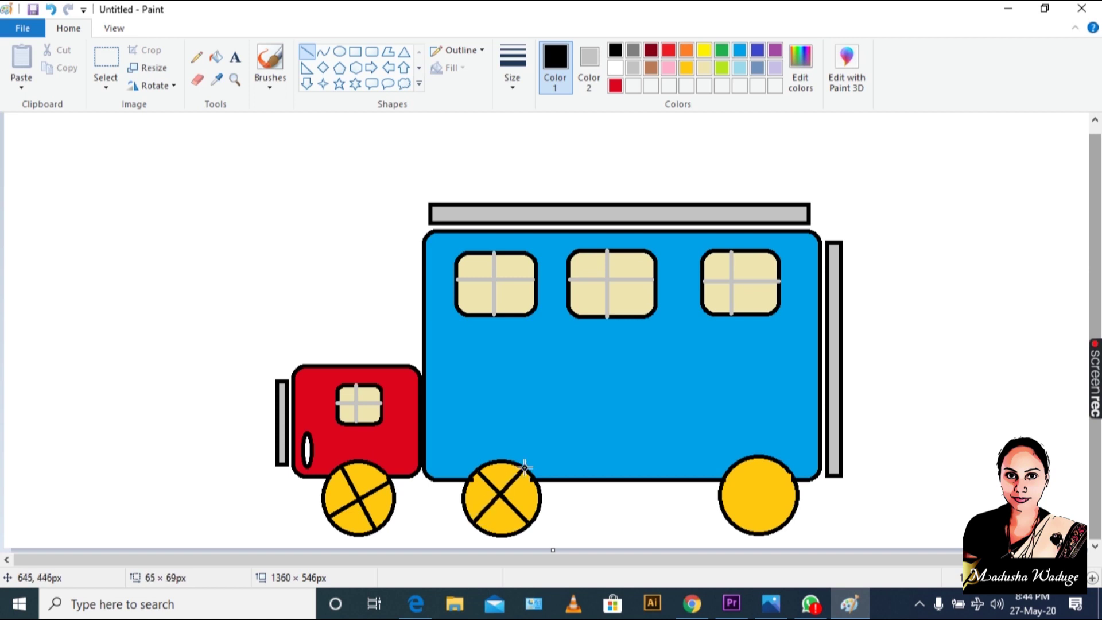
{"action": "mouse_move", "coordinate": [731, 467]}
{"action": "left_mouse_down"}
{"action": "mouse_move", "coordinate": [786, 523]}
{"action": "mouse_move", "coordinate": [740, 519]}
{"action": "mouse_move", "coordinate": [778, 464]}
{"action": "left_mouse_up"}
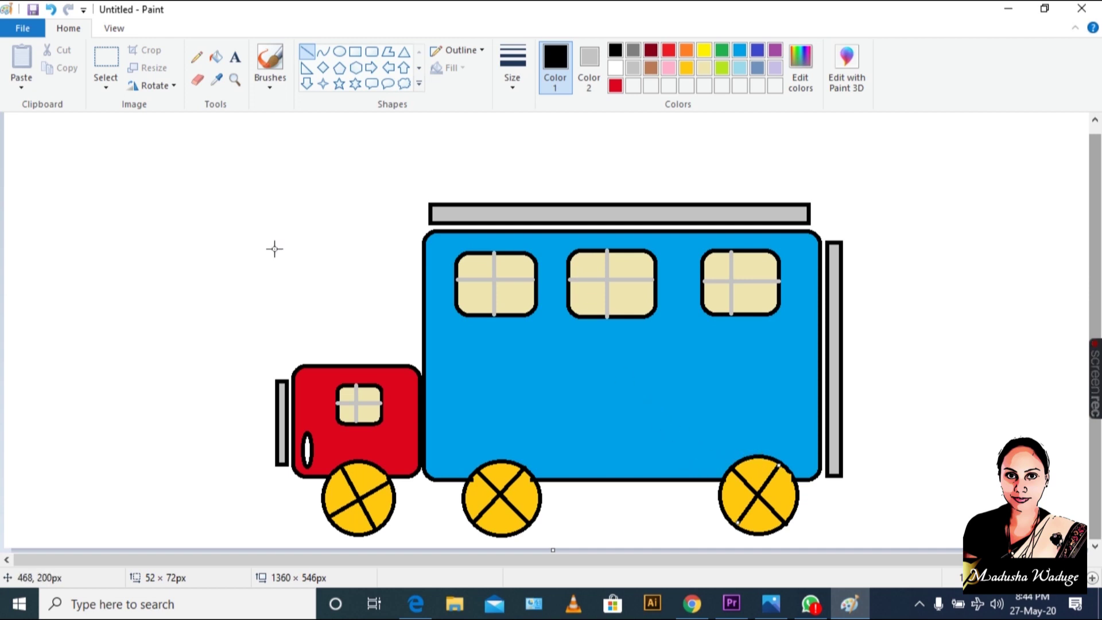
Save the drawing to the Desktop as a PNG picture named bus
{"action": "left_click", "coordinate": [23, 28]}
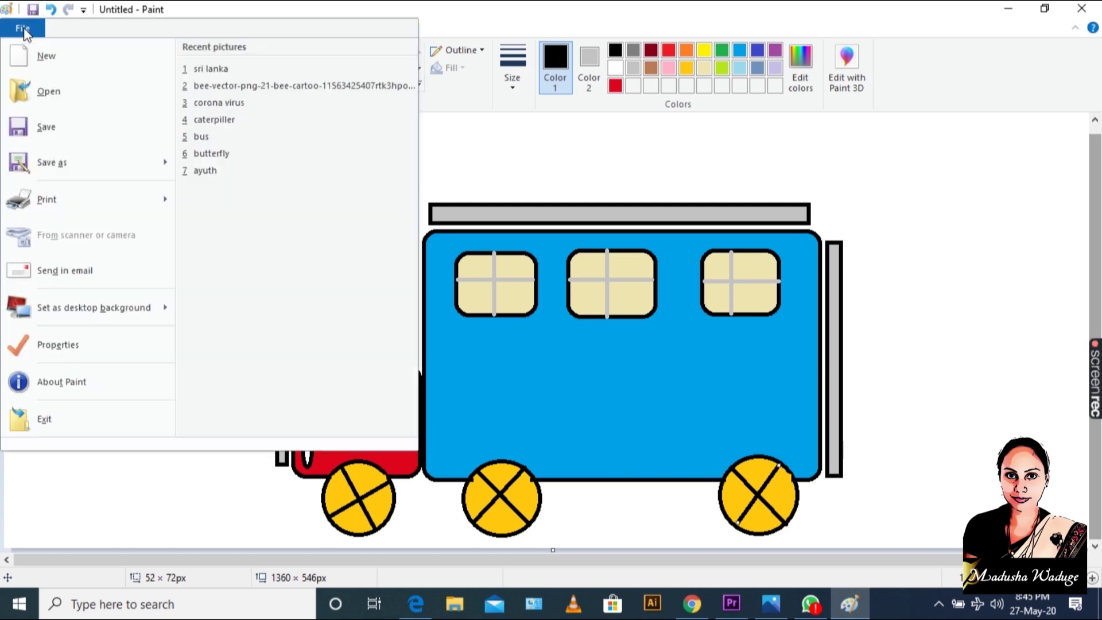
{"action": "mouse_move", "coordinate": [40, 164]}
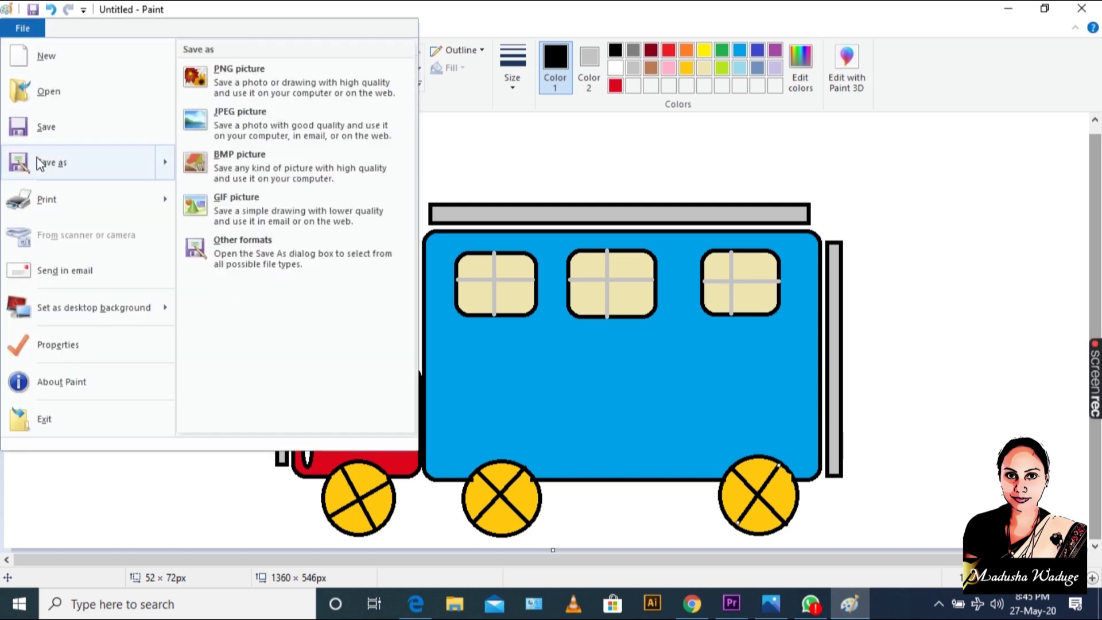
{"action": "left_click", "coordinate": [104, 162]}
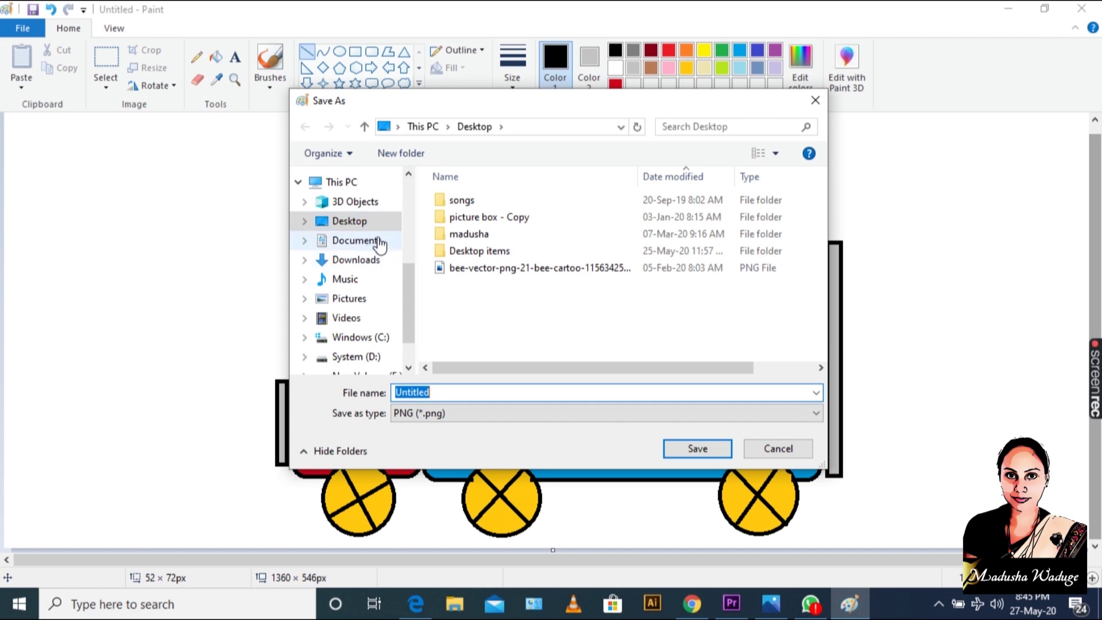
{"action": "left_click", "coordinate": [348, 227]}
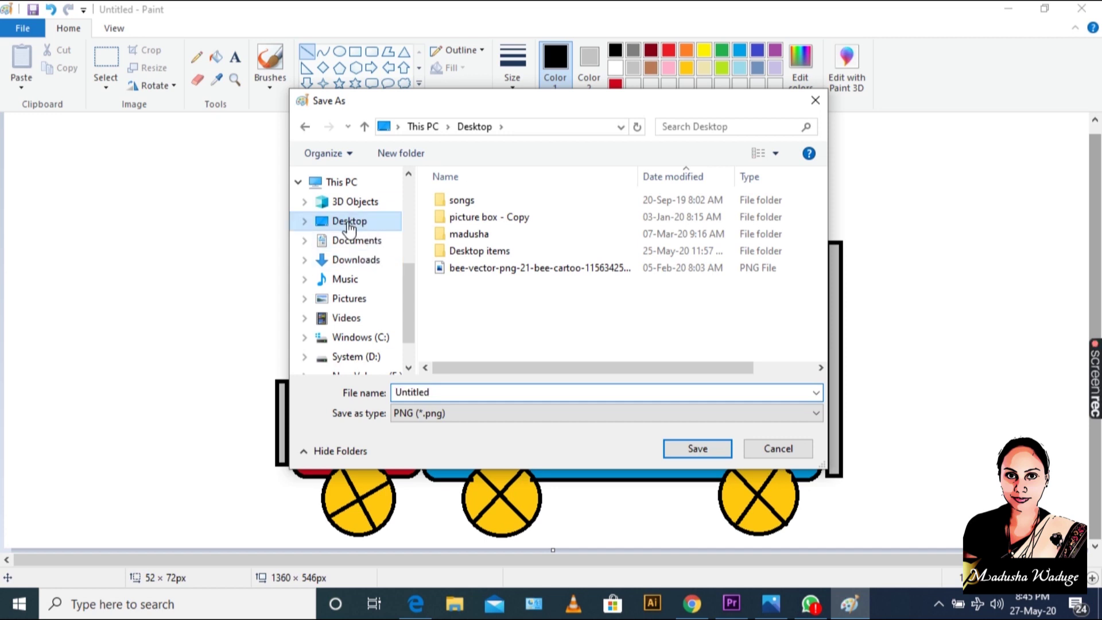
{"action": "double_click", "coordinate": [418, 393]}
{"action": "left_click", "coordinate": [442, 393]}
{"action": "double_click", "coordinate": [450, 391]}
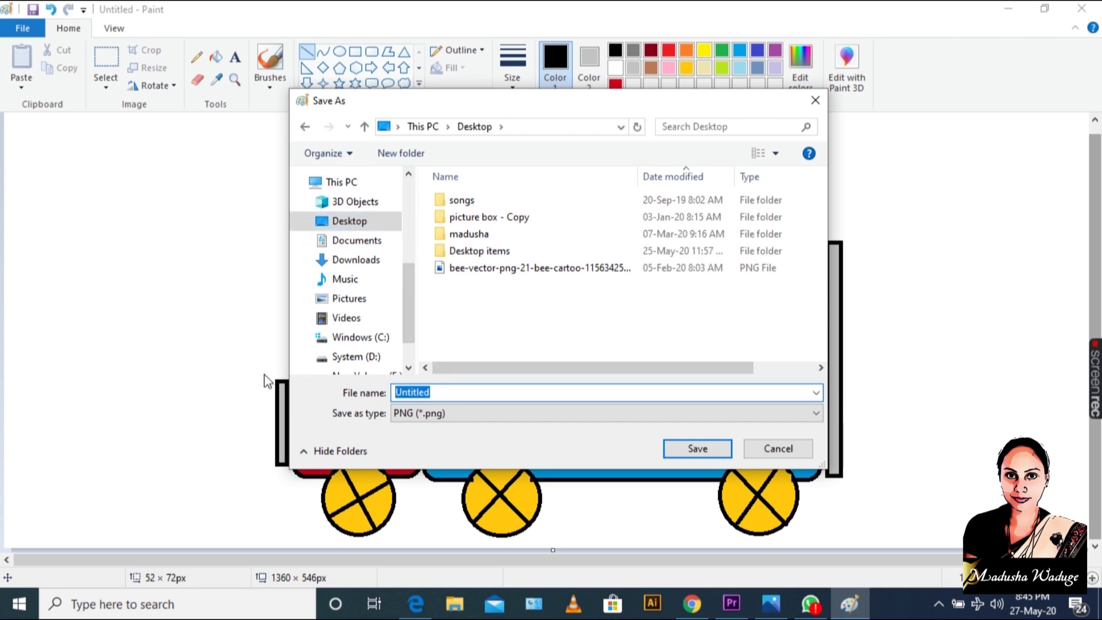
{"action": "type", "text": "bus"}
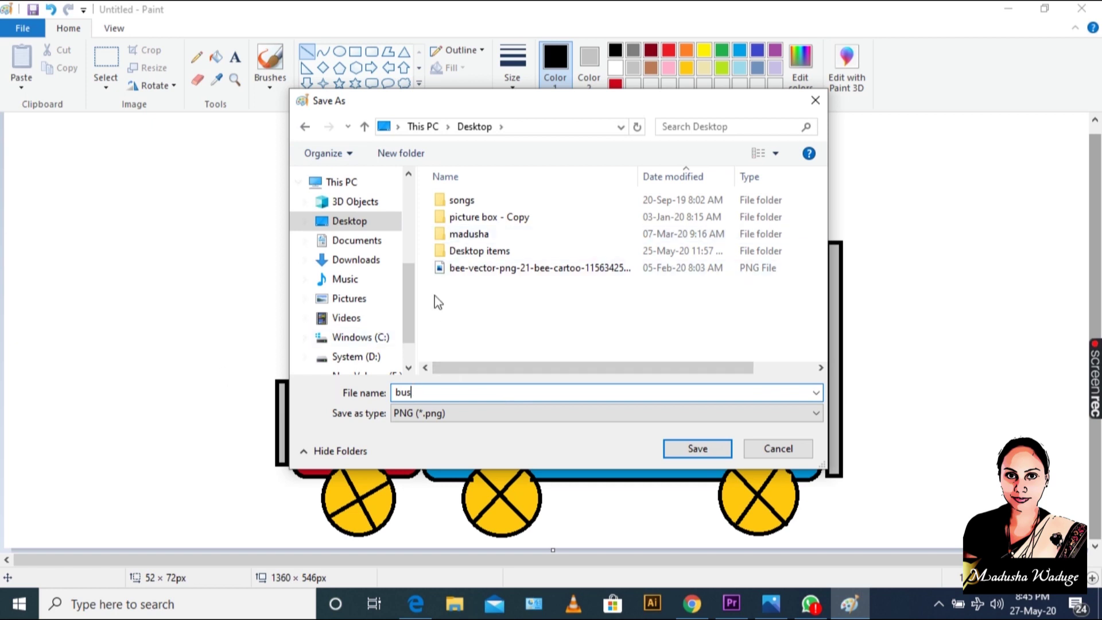
{"action": "left_click", "coordinate": [705, 453]}
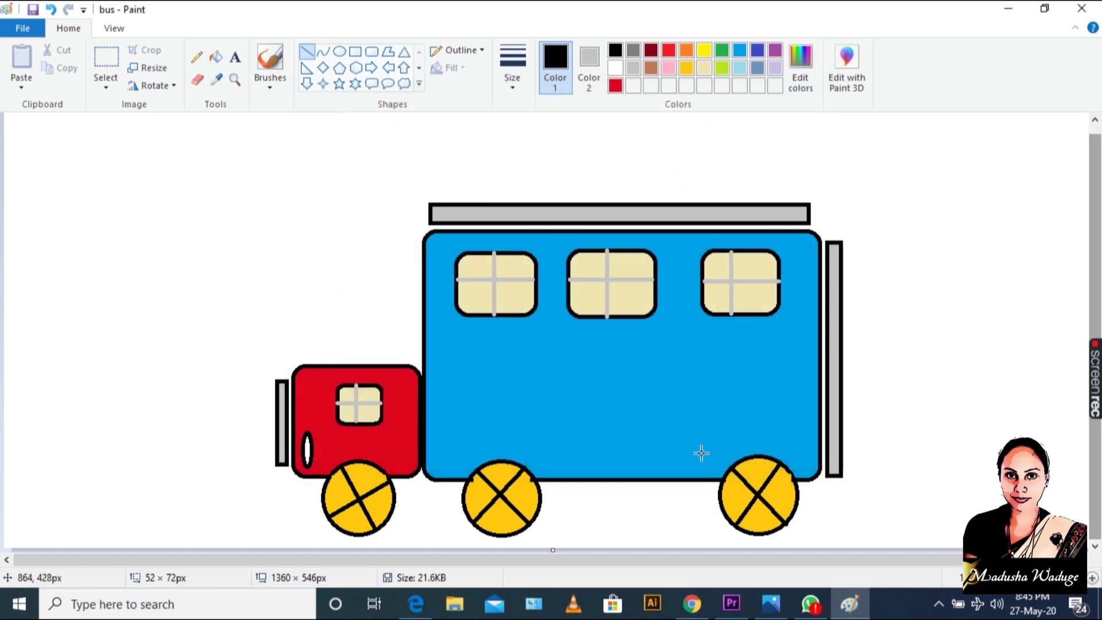
Minimize the drawing window and open the saved bus picture from the desktop in Photos
{"action": "left_click", "coordinate": [1009, 12]}
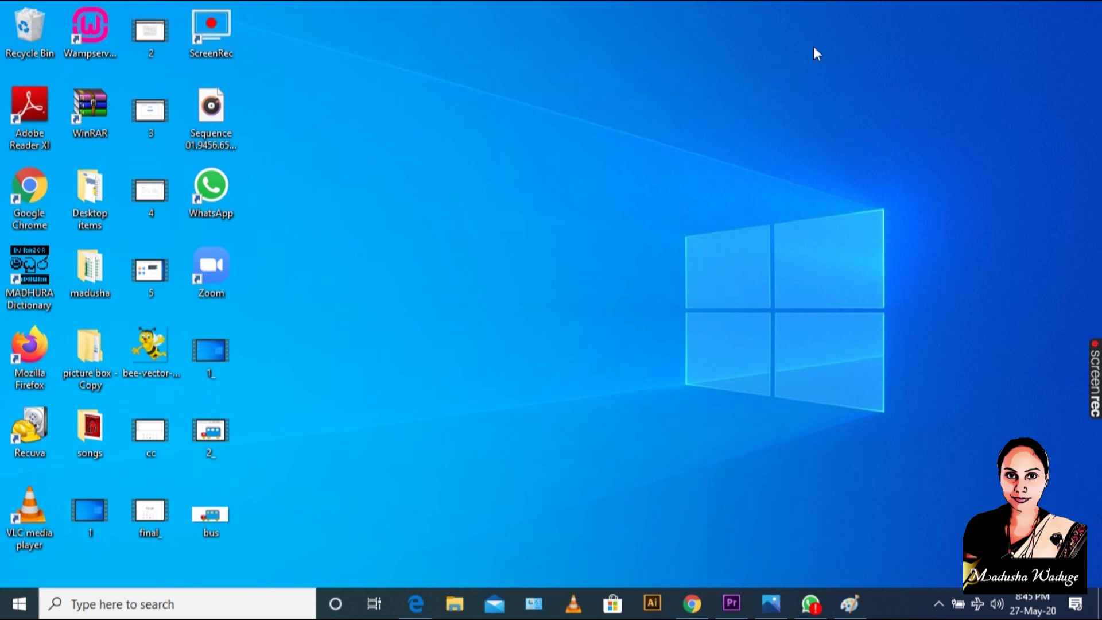
{"action": "double_click", "coordinate": [218, 517]}
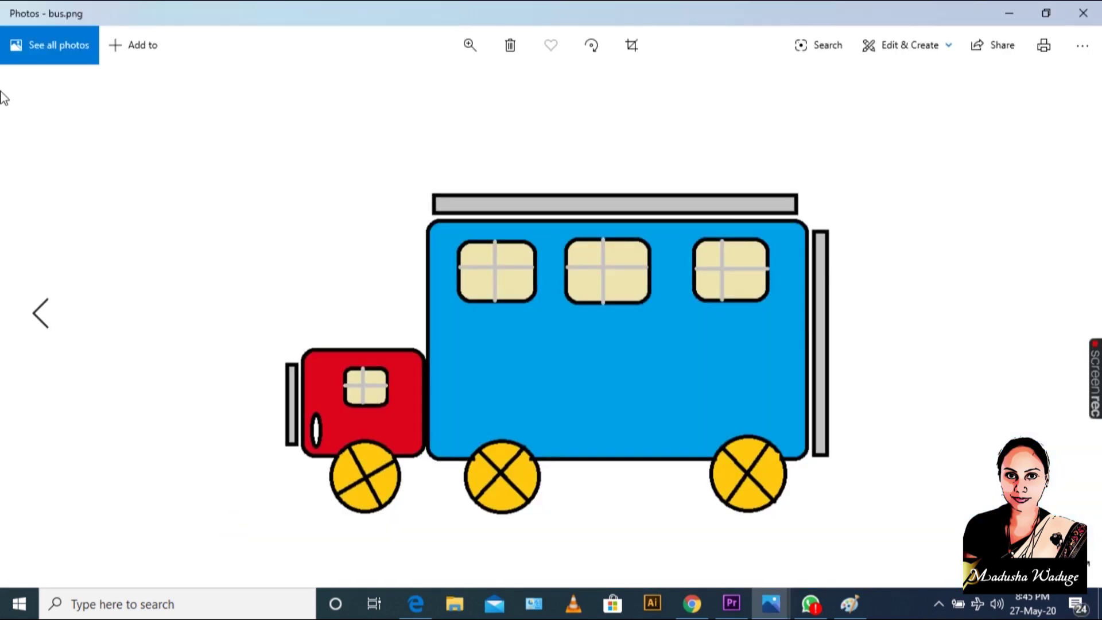